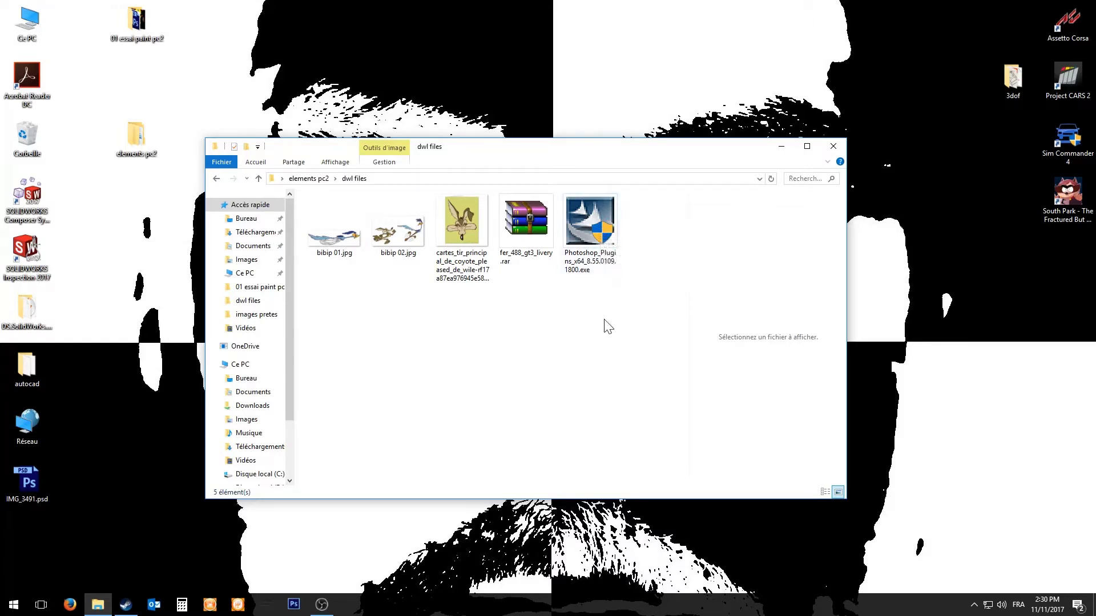
Extract ferrari_488_gt3_livery.psd from the fer_488_gt3_livery.rar archive into the dwl files folder.
double_click(528, 228)
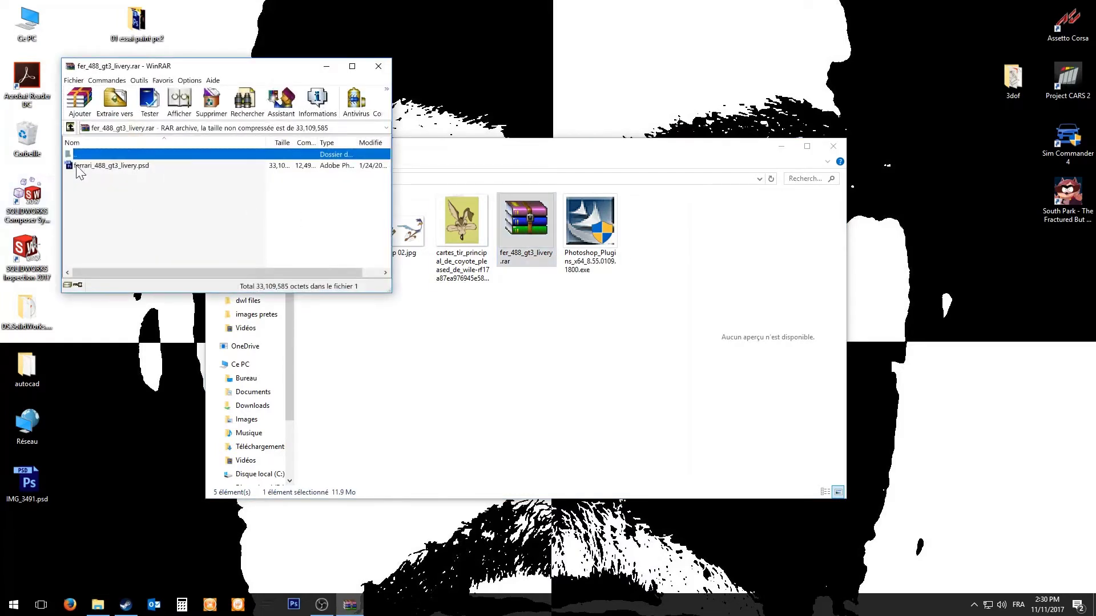
left_click_drag(77, 167, 634, 362)
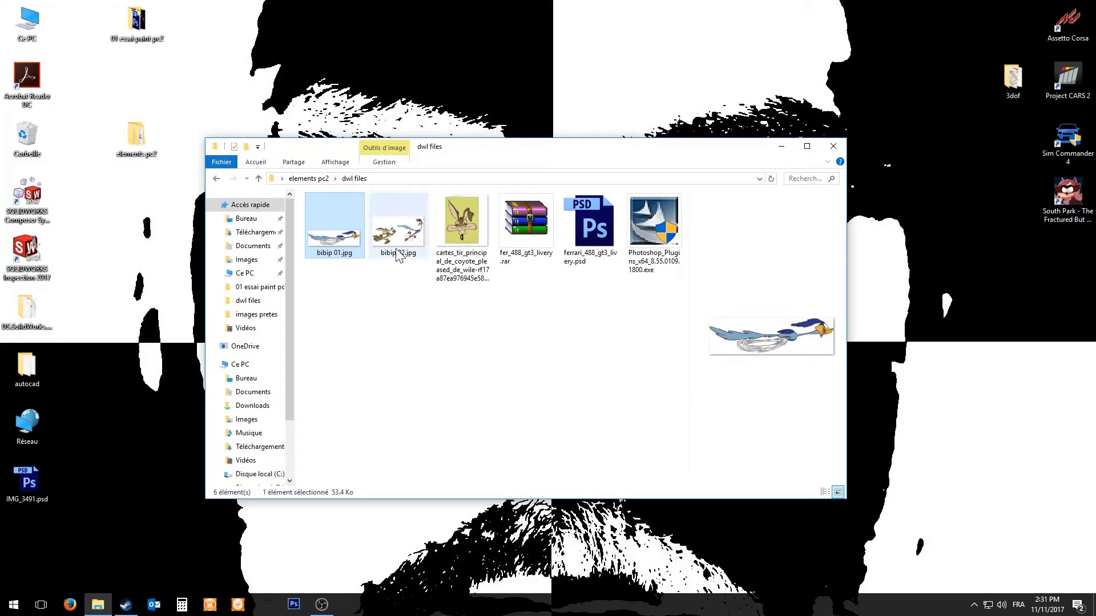
Open bibip 02.jpg in Photoshop and convert its locked background into a regular layer, keeping the default name.
left_click(398, 231)
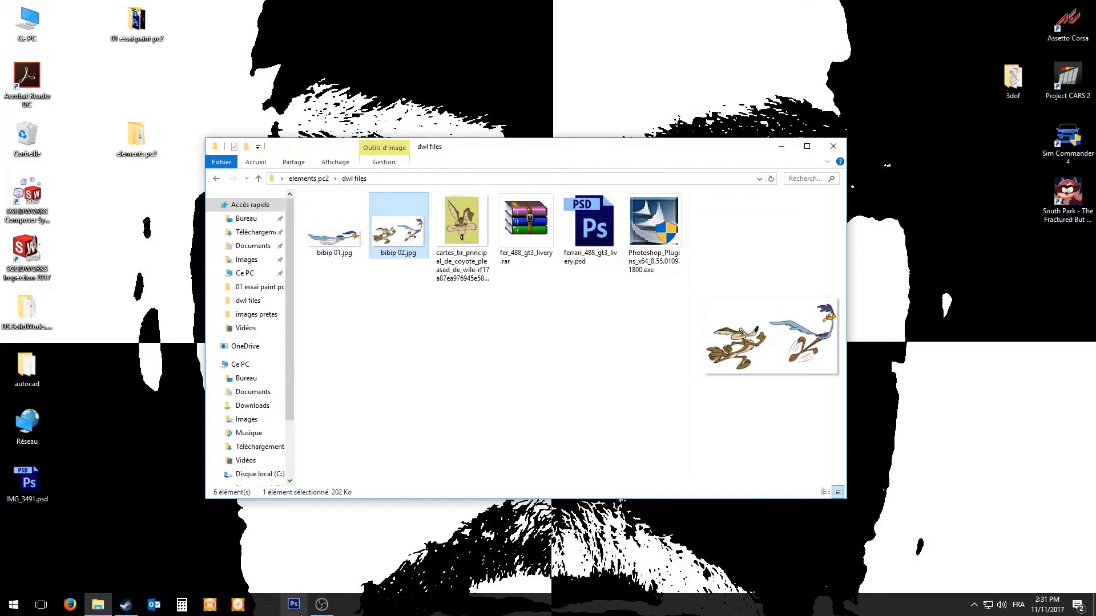
left_click(294, 605)
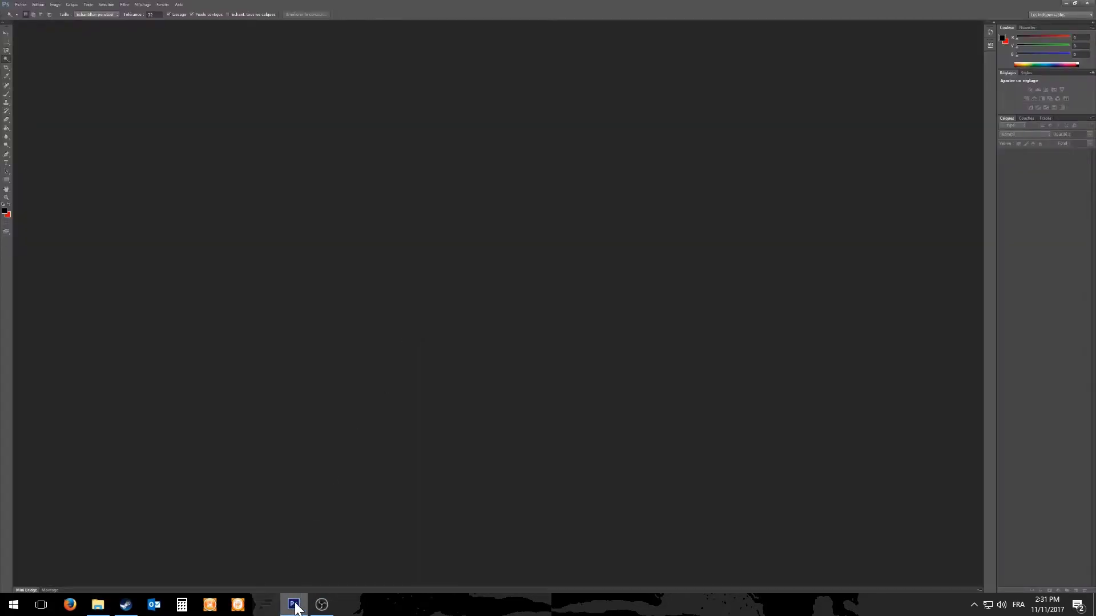
left_click(294, 605)
left_click_drag(409, 224, 367, 316)
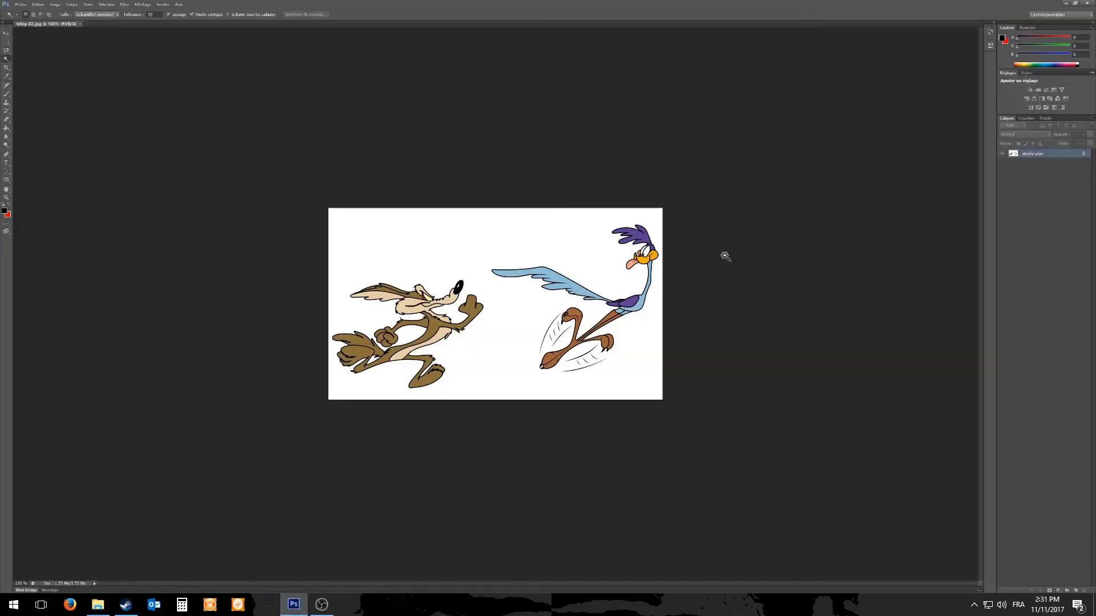
double_click(1031, 157)
key("Return")
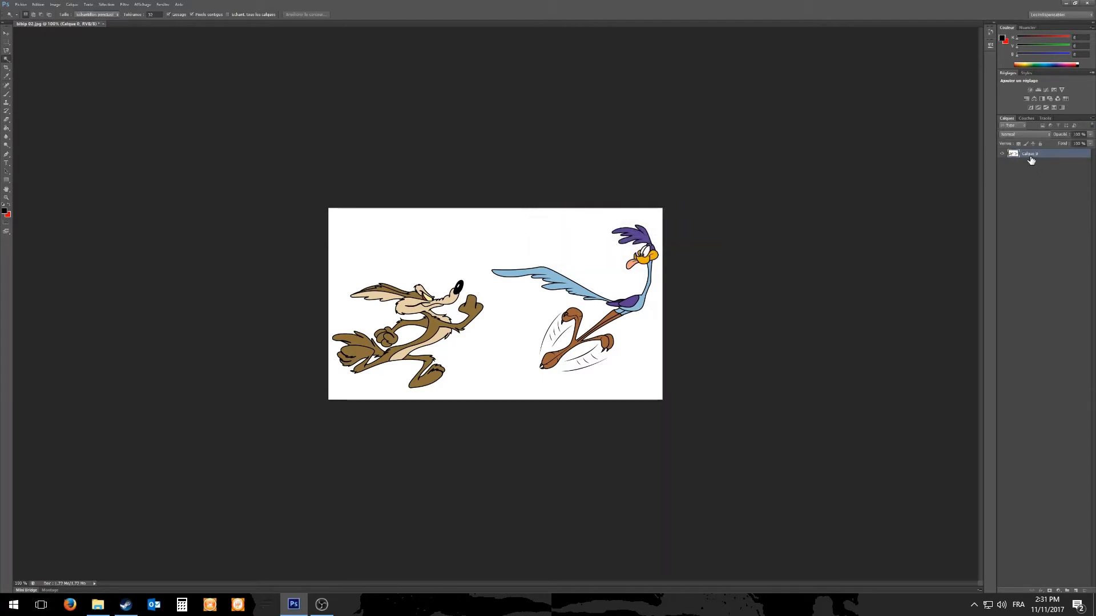
Delete the road runner's half of the image and the empty white strip above the coyote using rectangular selections.
left_click(6, 42)
left_click_drag(329, 209, 489, 421)
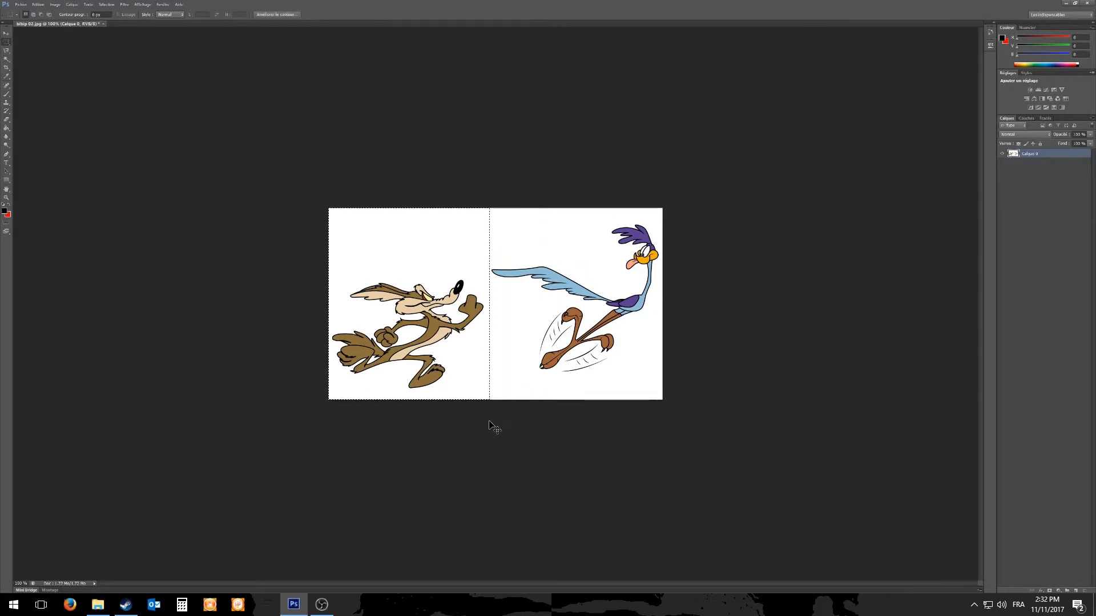
key("ctrl+shift+i")
key("Delete")
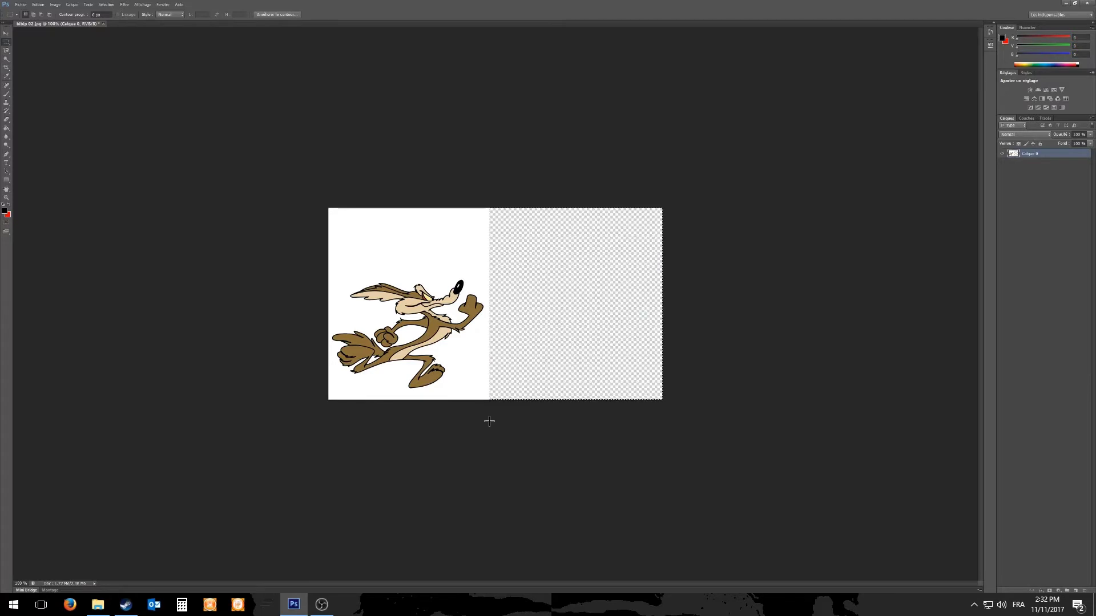
left_click_drag(328, 209, 534, 260)
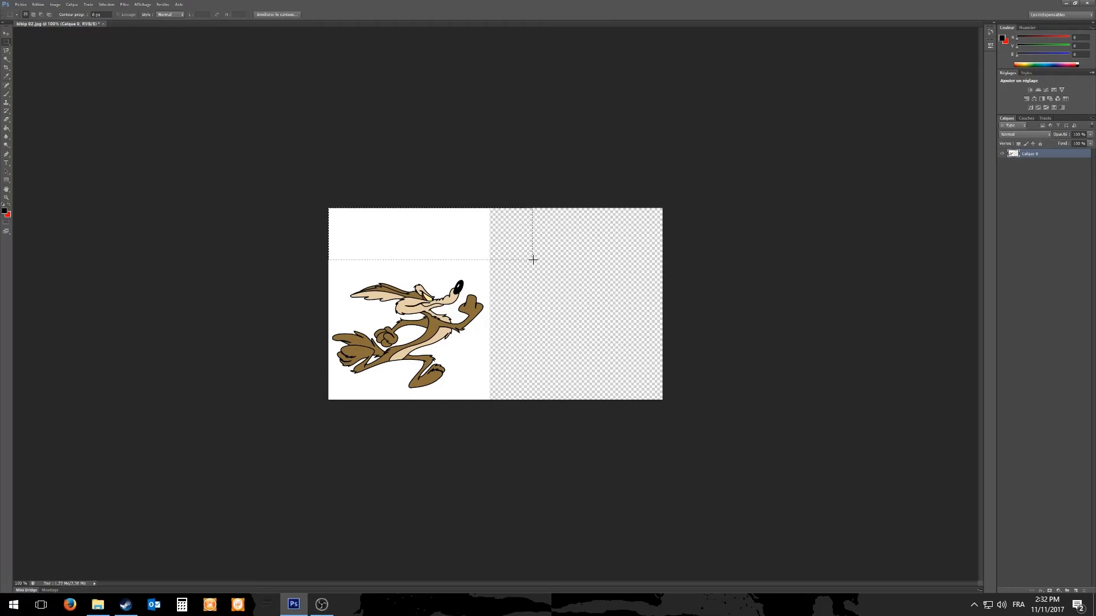
key("Delete")
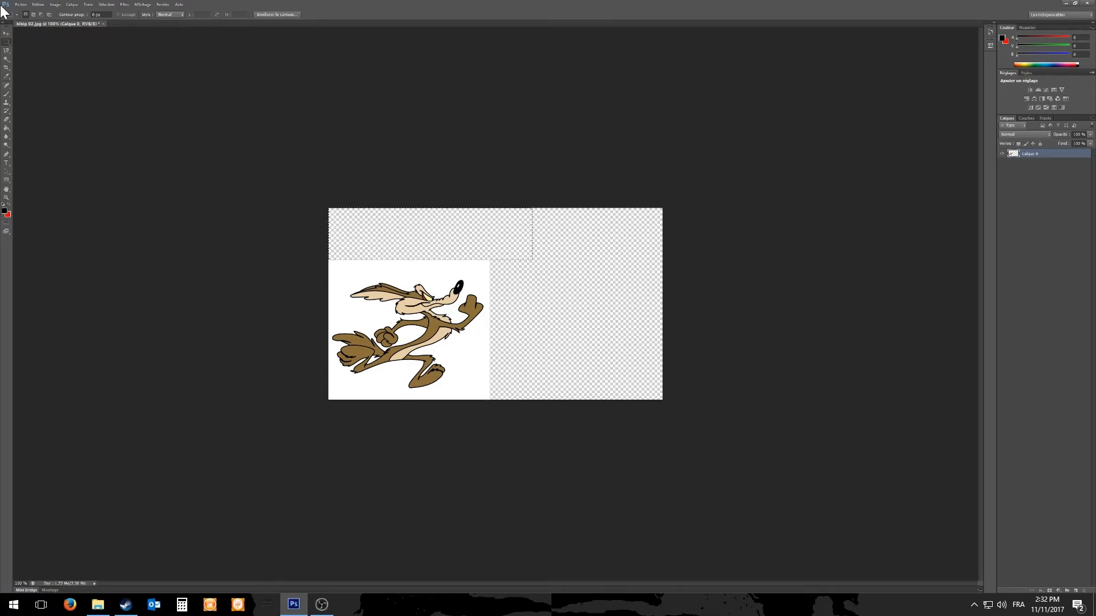
Clear the old selection and delete the white background around the coyote using the Magic Wand.
left_click(7, 51)
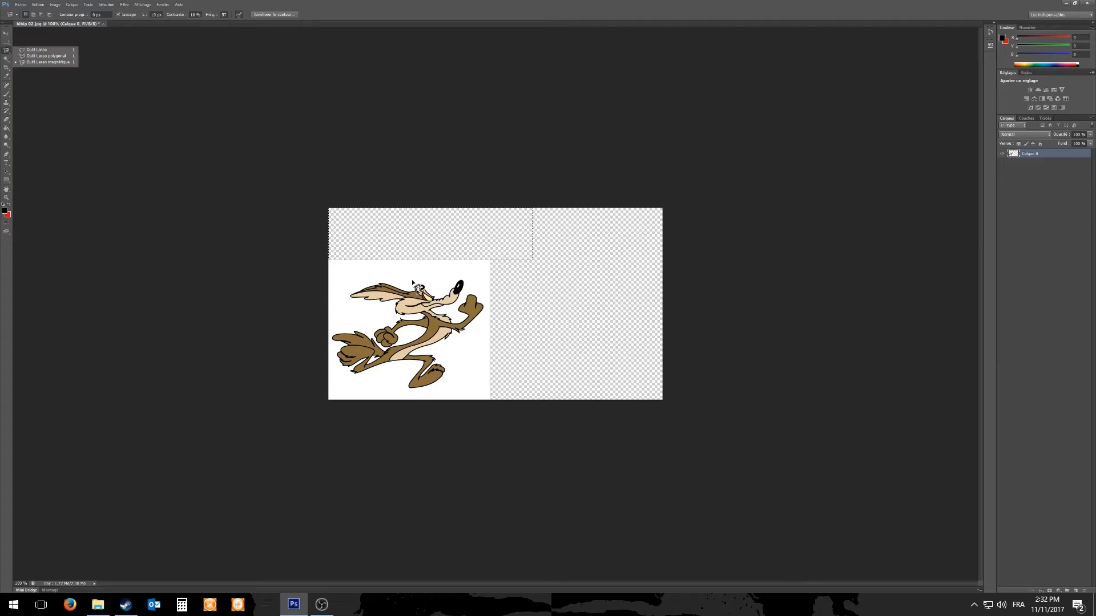
left_click(7, 59)
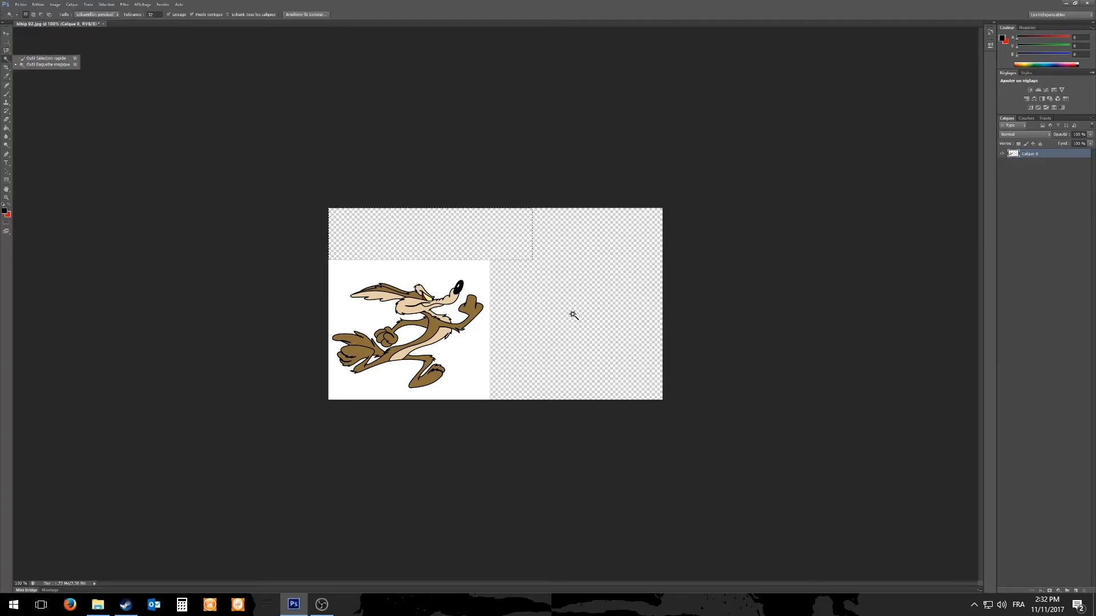
key("ctrl+d")
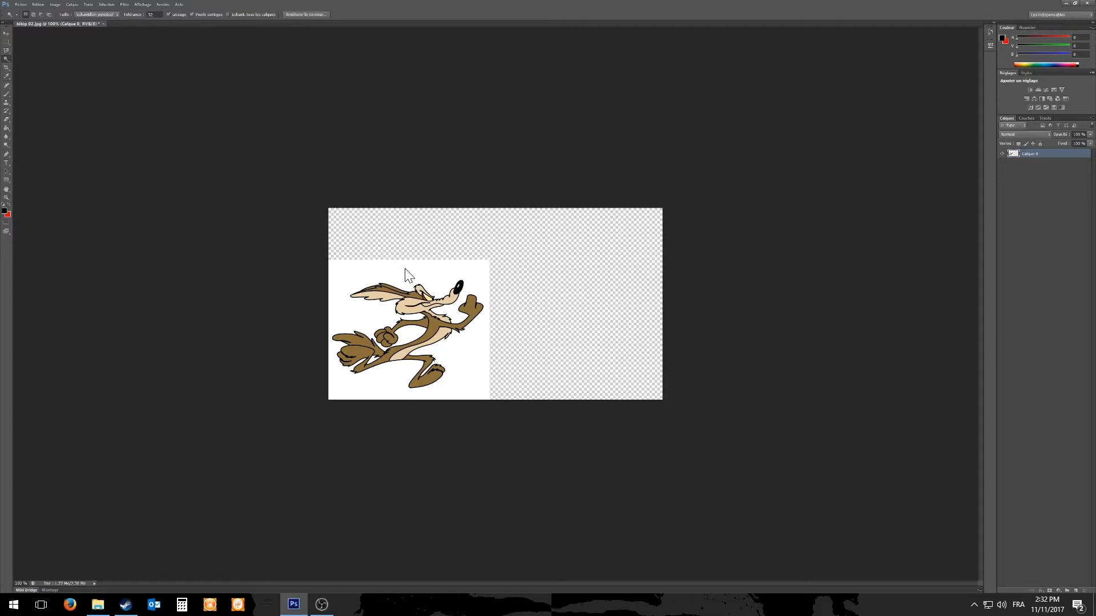
left_click(406, 274)
key("Delete")
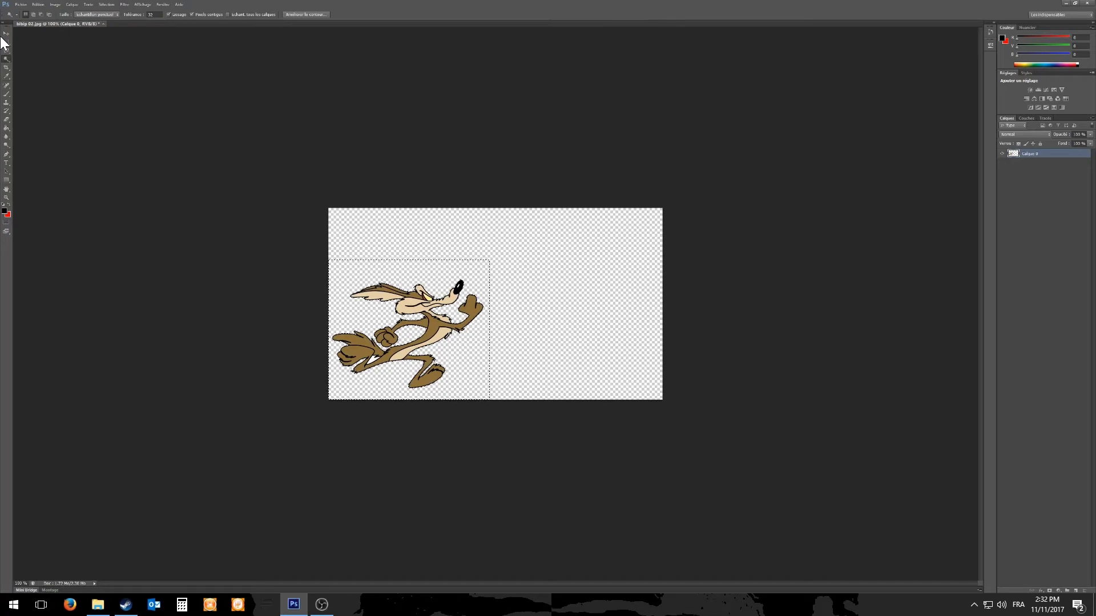
Crop the canvas to the remaining area around the coyote.
left_click(6, 67)
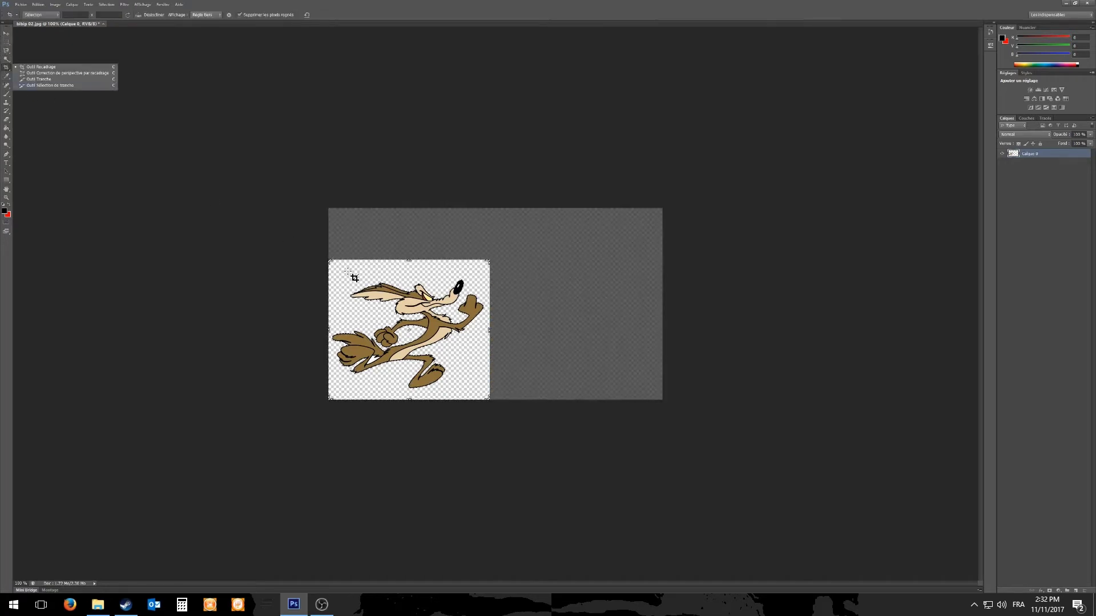
left_click(326, 242)
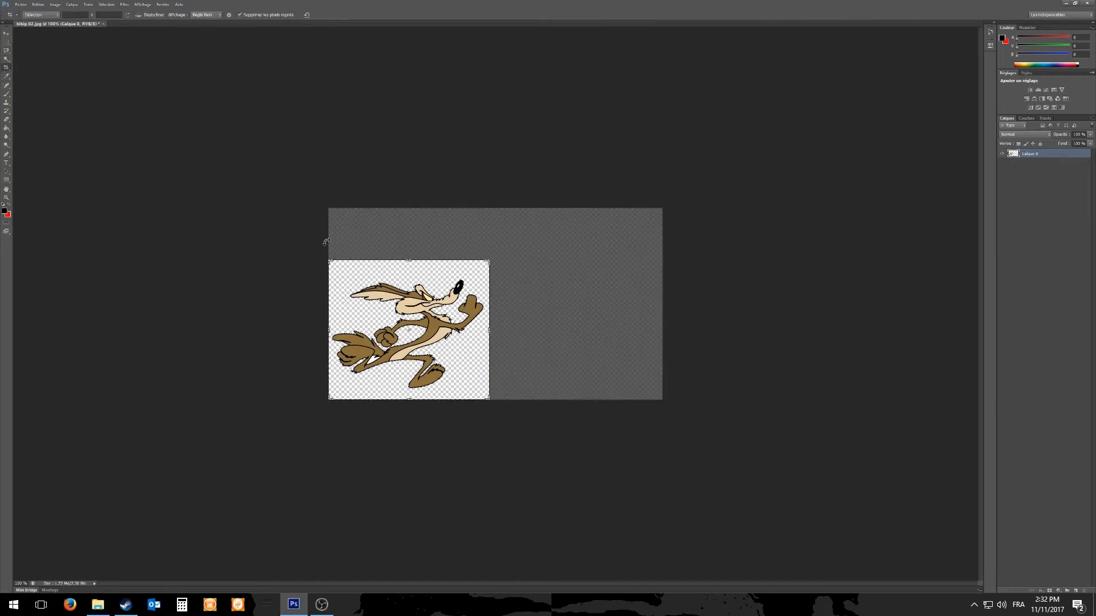
left_click(325, 242)
key("Return")
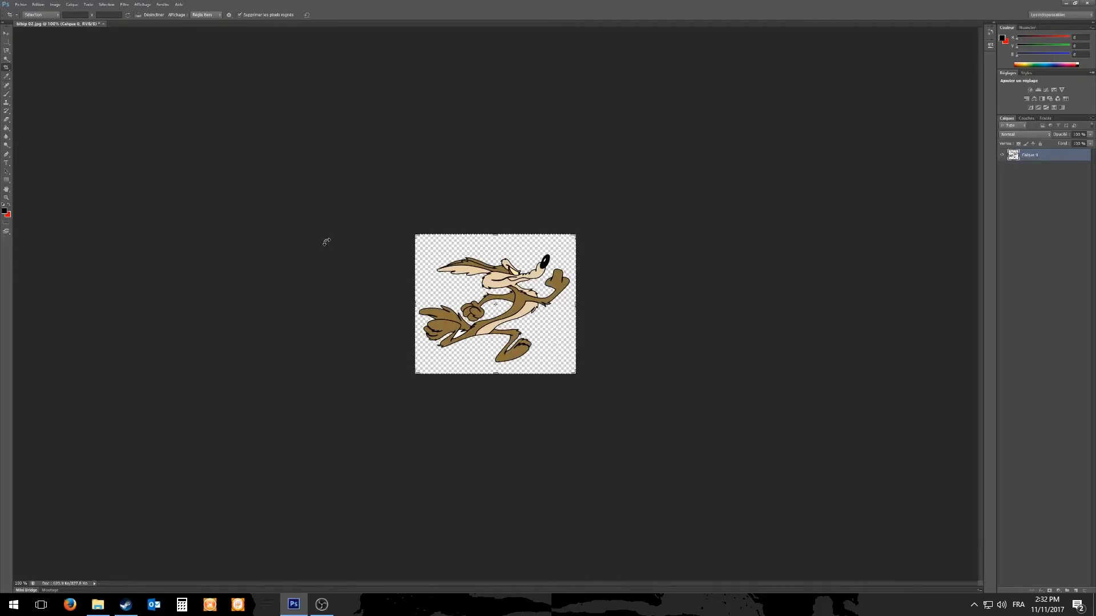
Save the coyote as bibip 02.png in the images pretes folder, then close the original document without saving its changes.
left_click(23, 5)
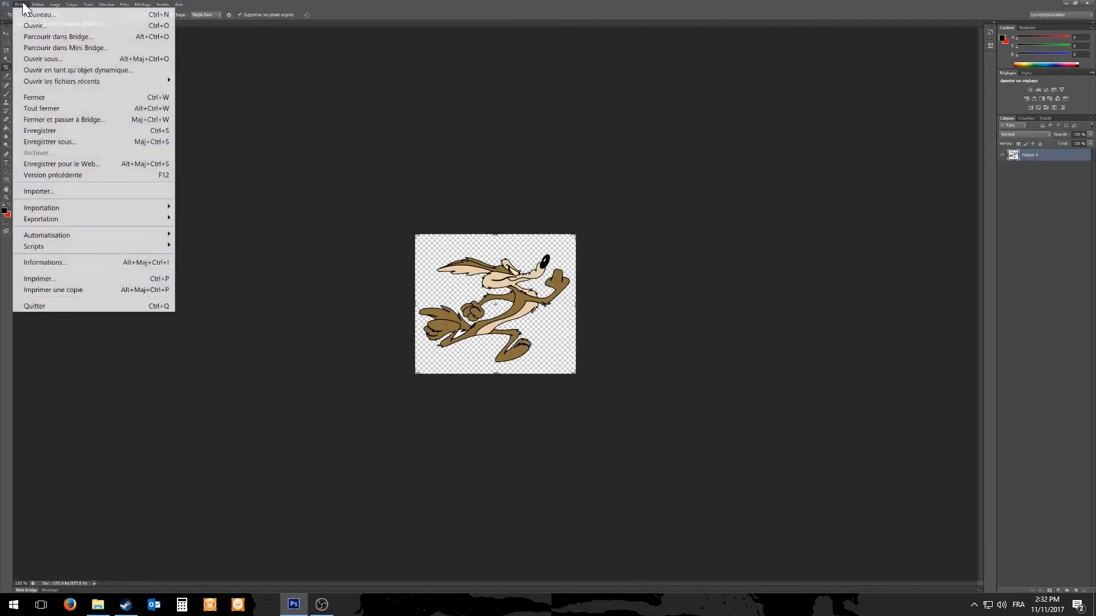
left_click(43, 141)
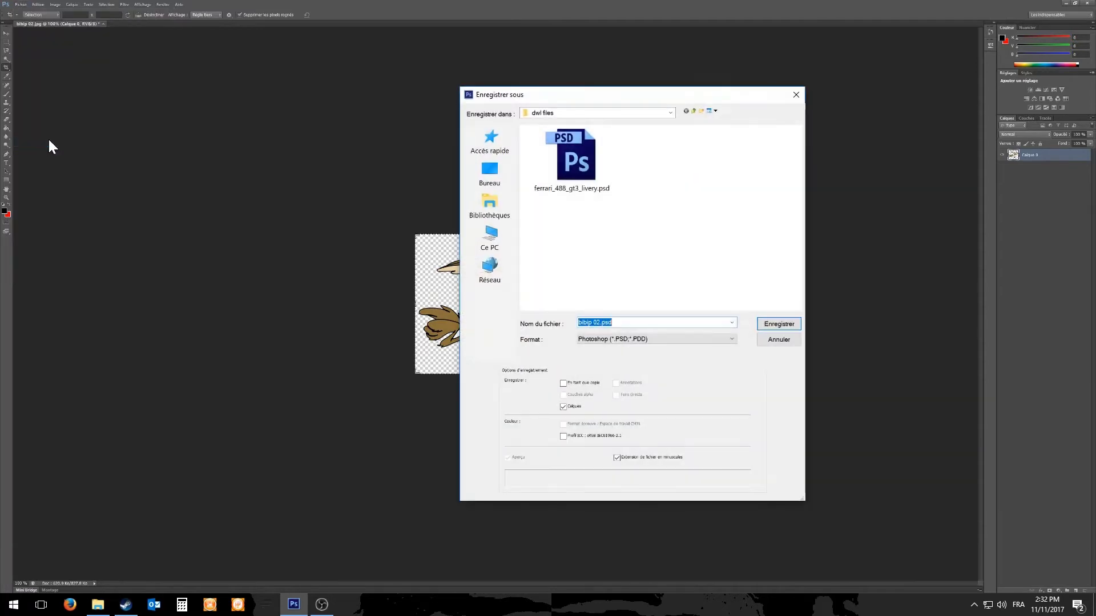
left_click(735, 338)
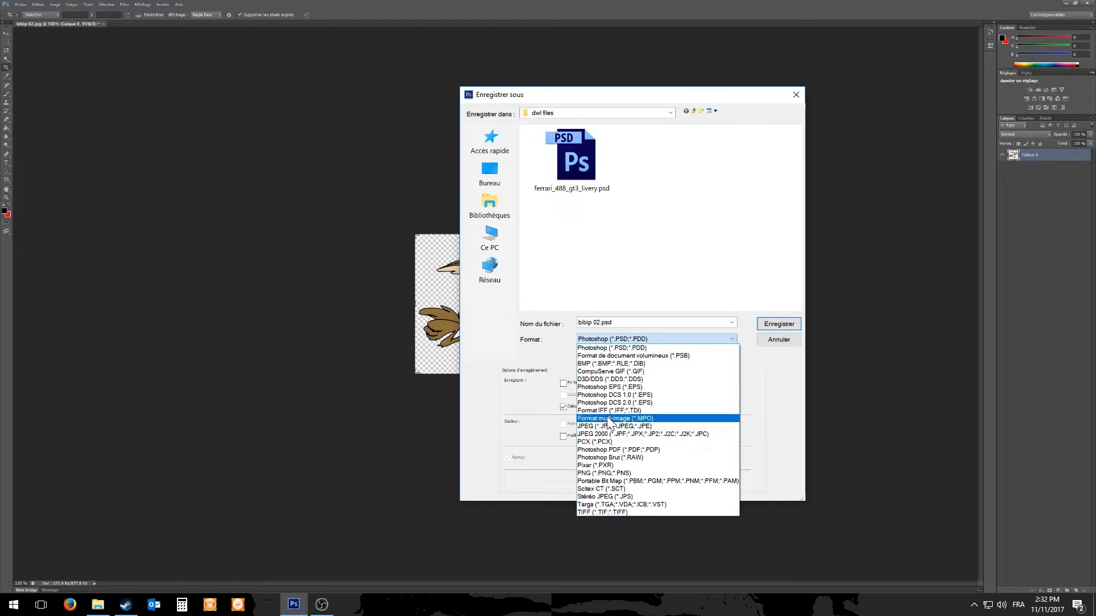
left_click(605, 475)
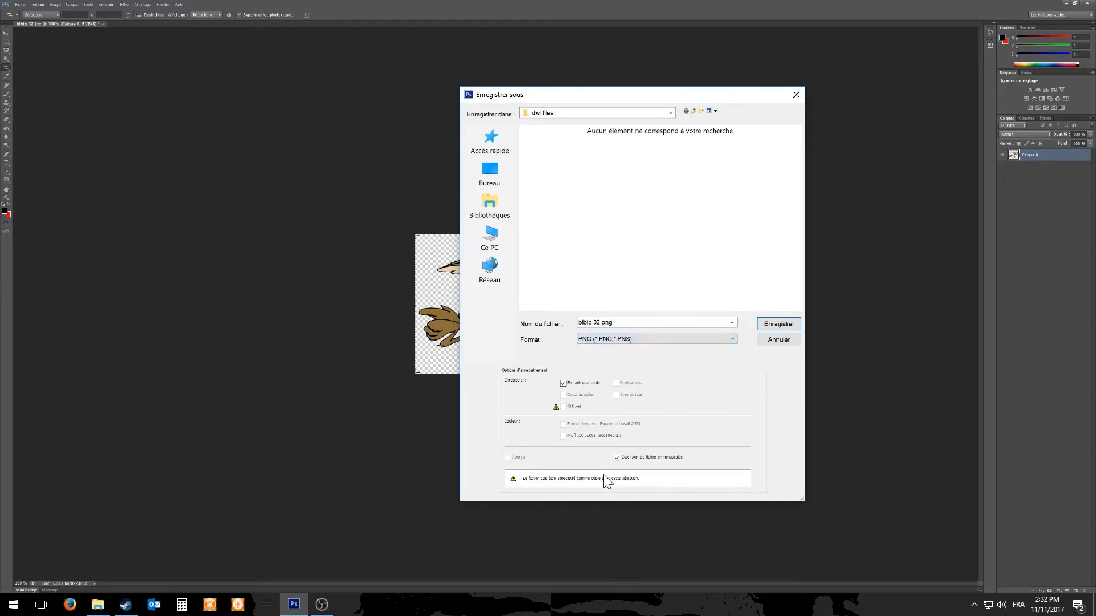
left_click(690, 110)
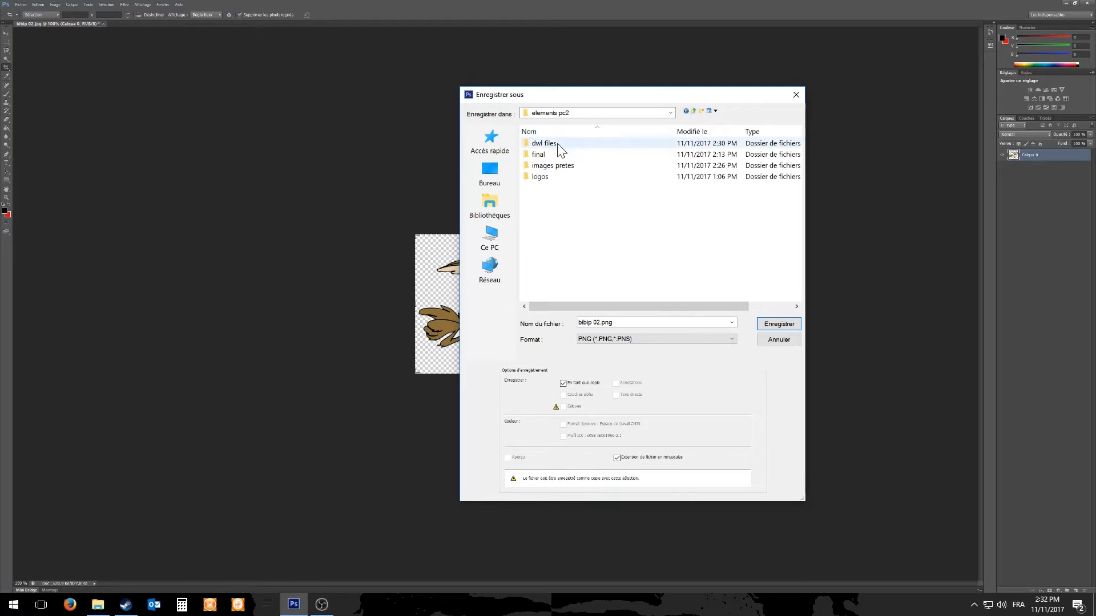
double_click(548, 166)
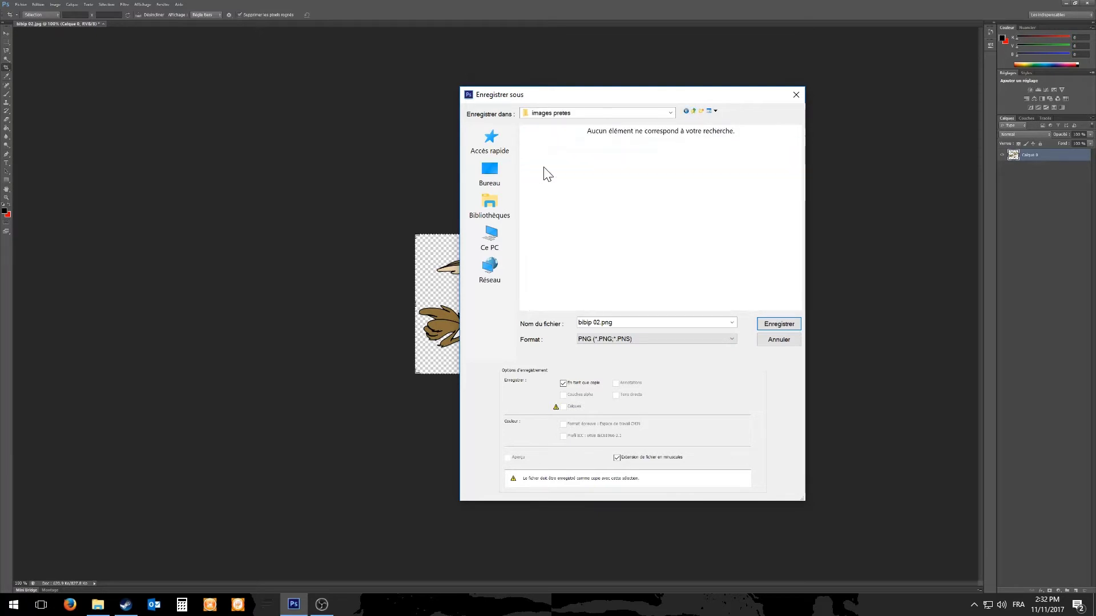
left_click(771, 326)
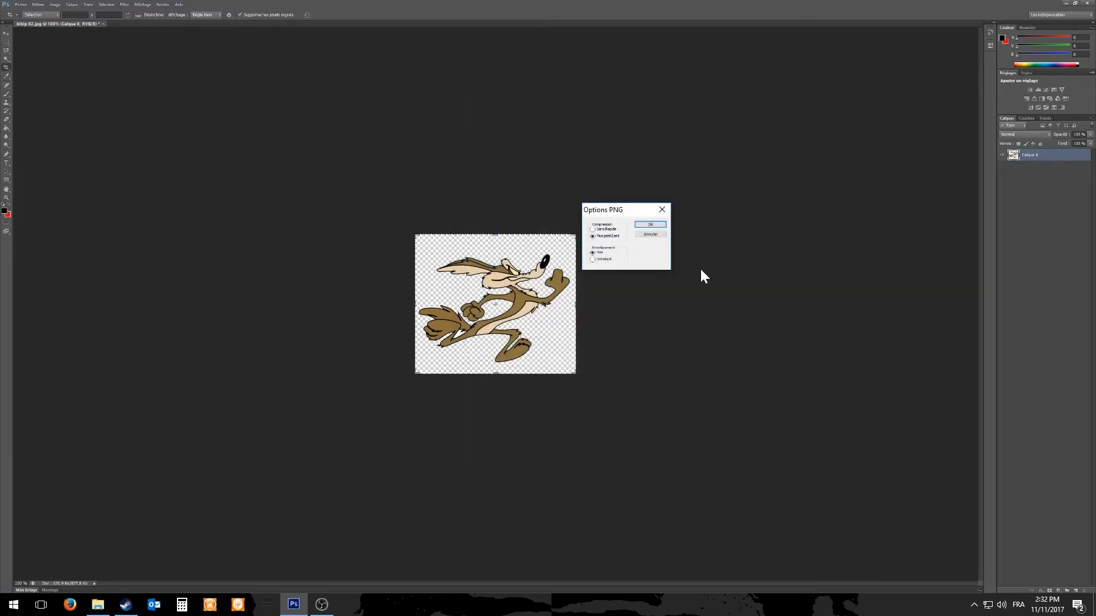
left_click(651, 225)
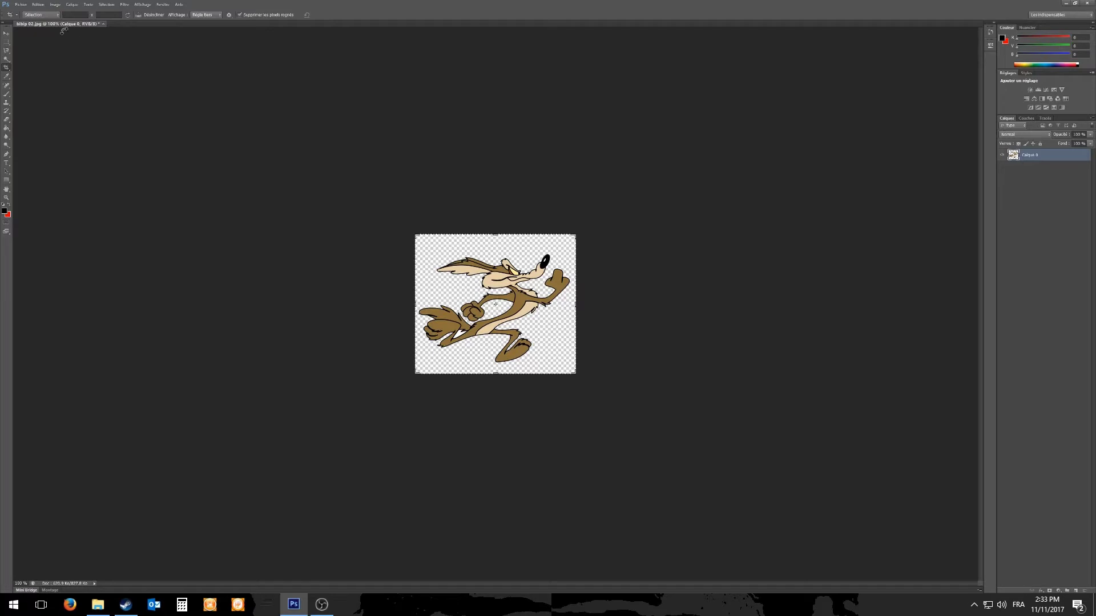
left_click(104, 25)
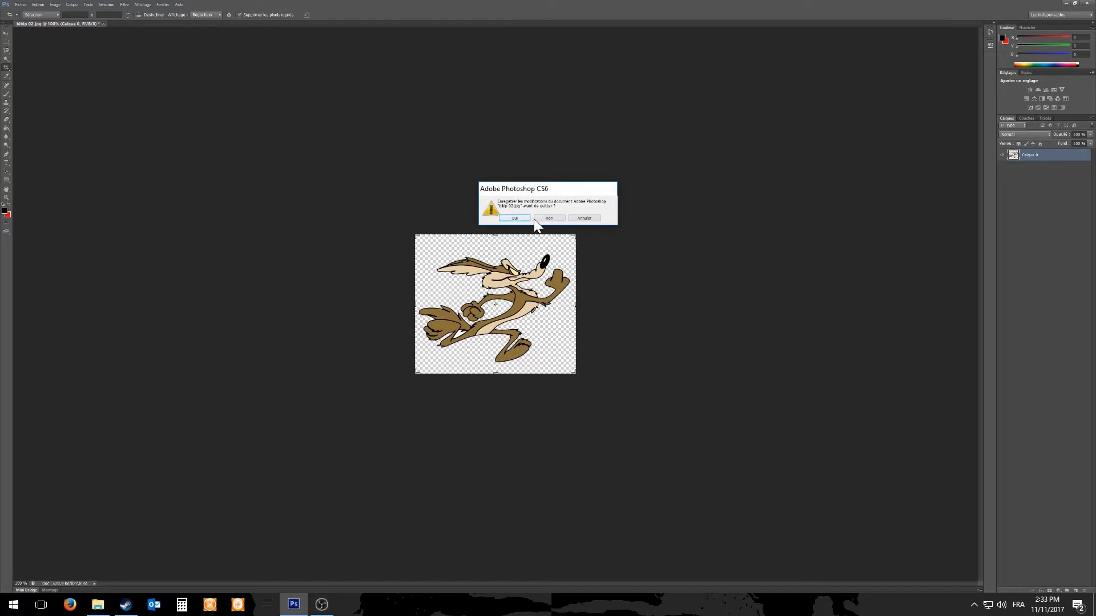
left_click(547, 219)
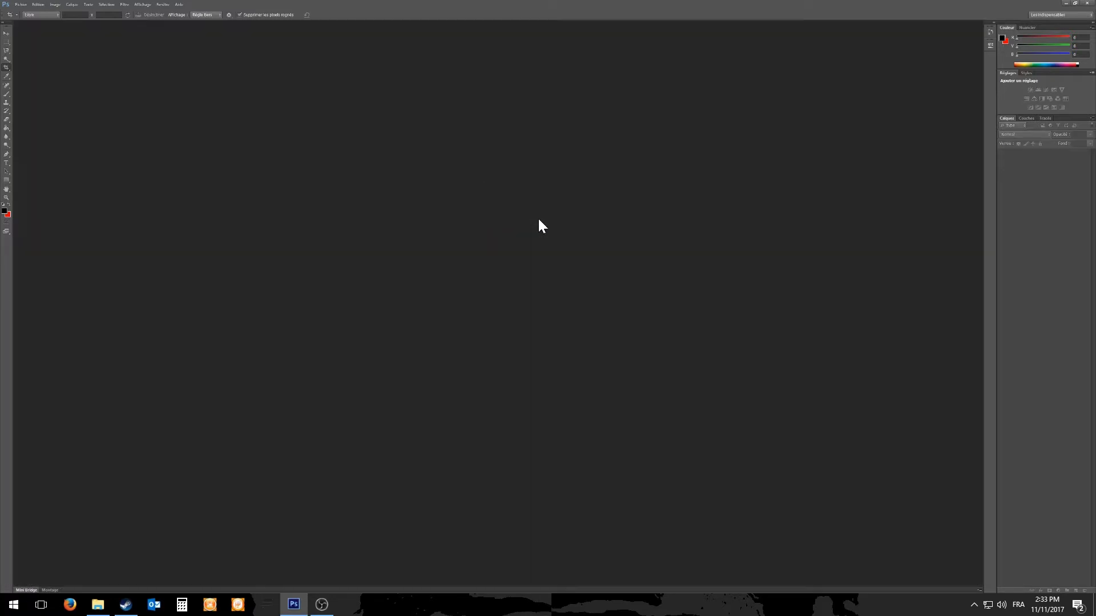
Open ferrari_488_gt3_livery.psd in Photoshop and show its wireframe layer while hiding the Series Logos group.
left_click(299, 604)
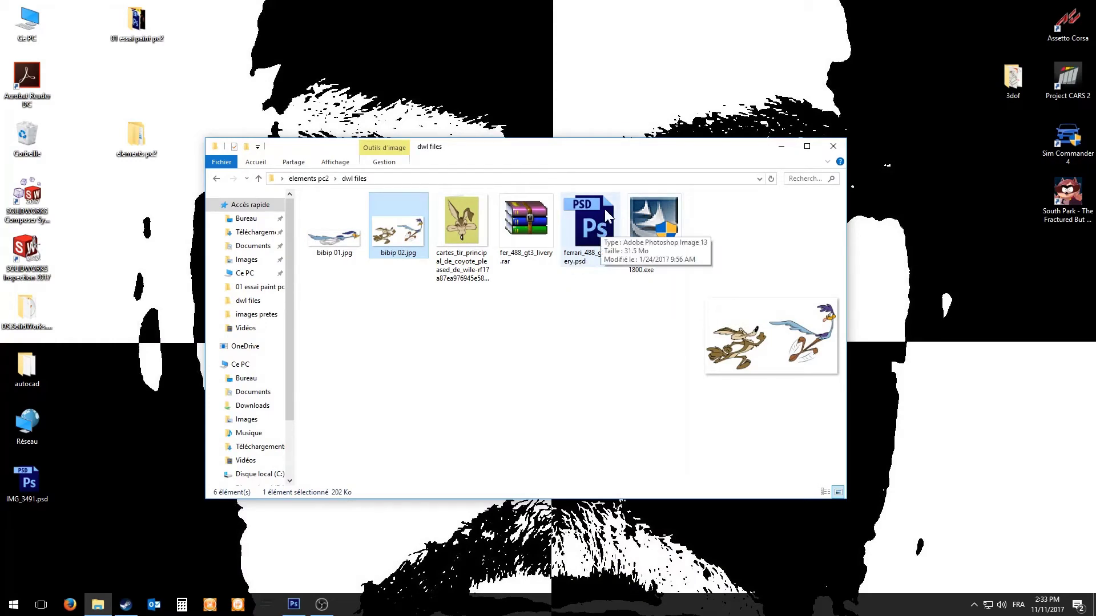
left_click_drag(604, 209, 344, 274)
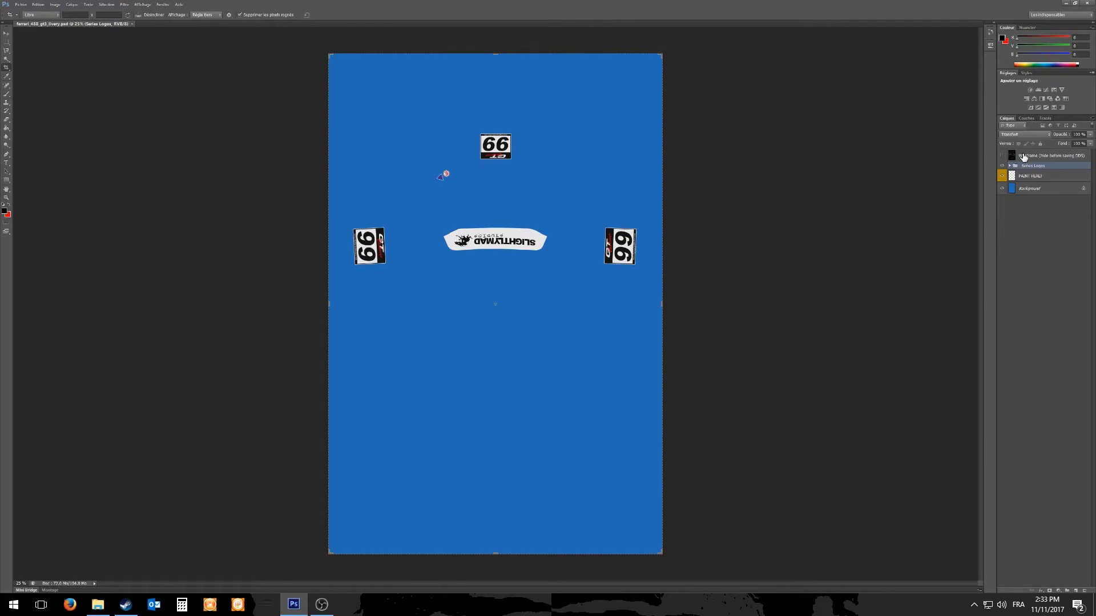
left_click(1003, 156)
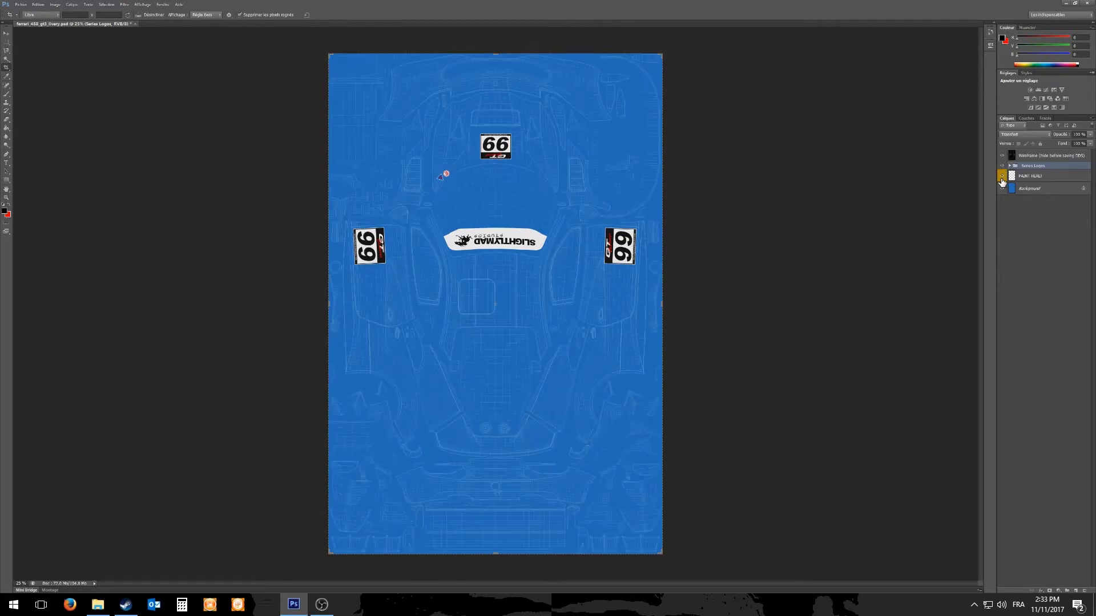
left_click(1003, 166)
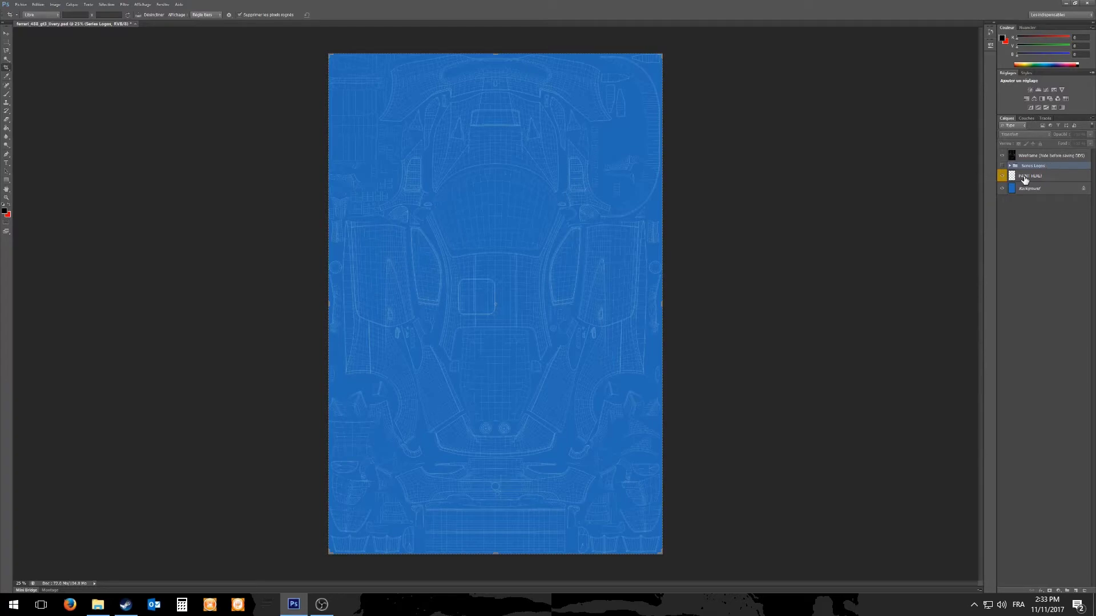
Add a new layer named jaune between the wireframe layer and the Series Logos group.
left_click(1076, 591)
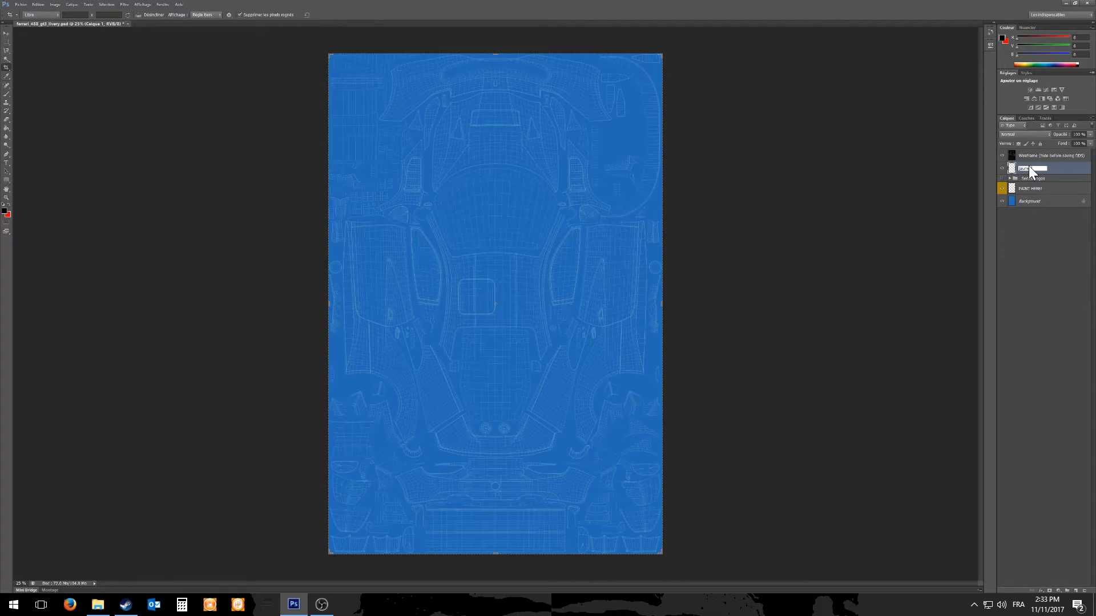
key("Return")
Examine the car's body panels on the livery wireframe up close and as a whole.
scroll(574, 279, "up", 1)
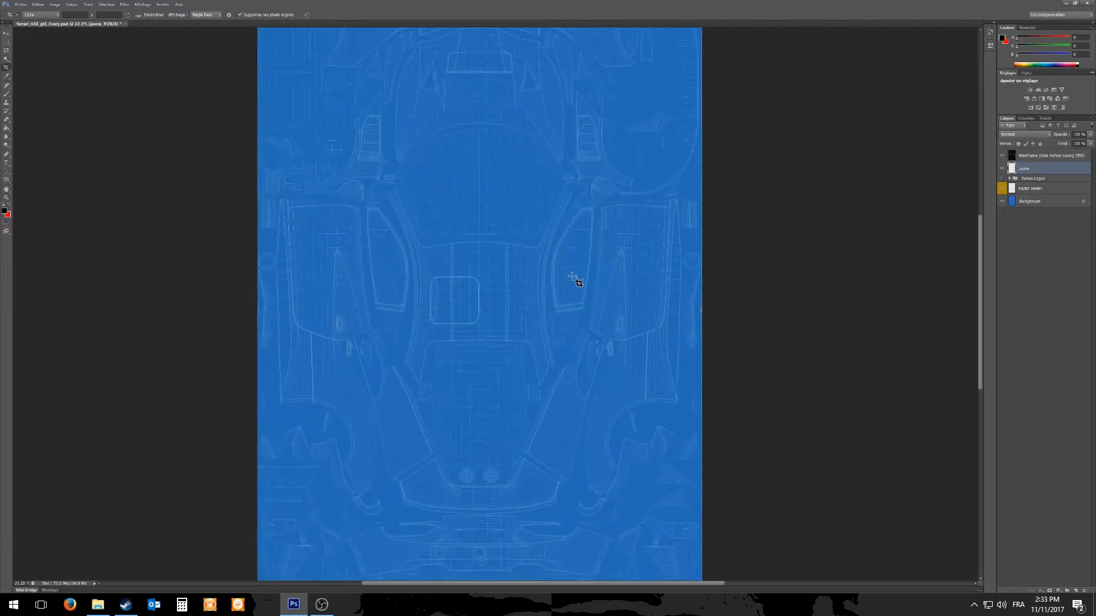
scroll(426, 242, "up", 1)
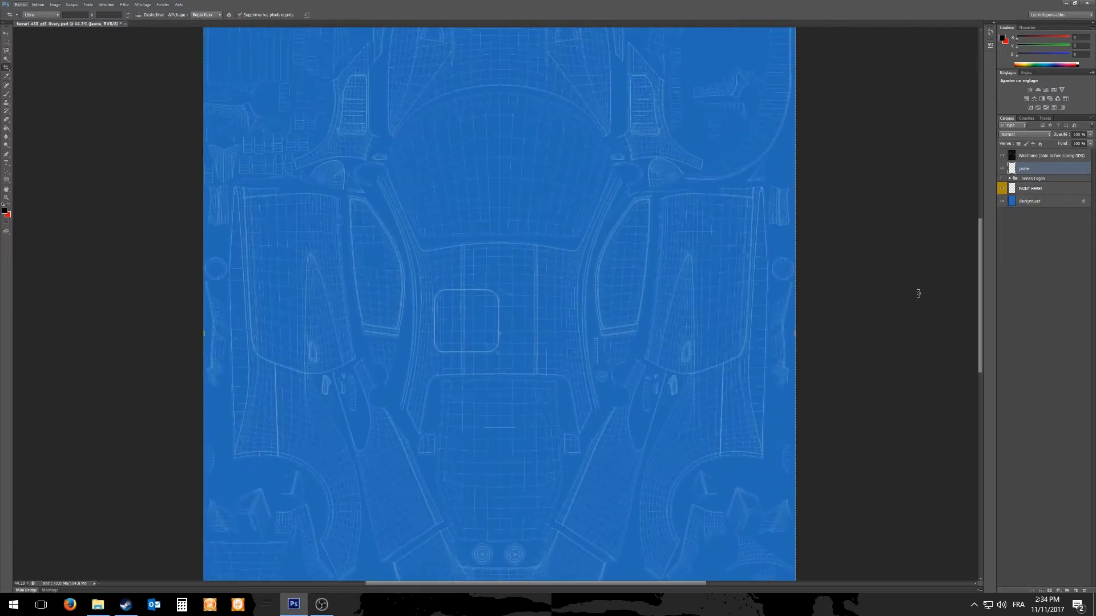
left_click_drag(980, 275, 974, 212)
scroll(331, 271, "up", 1)
scroll(331, 271, "up", 1)
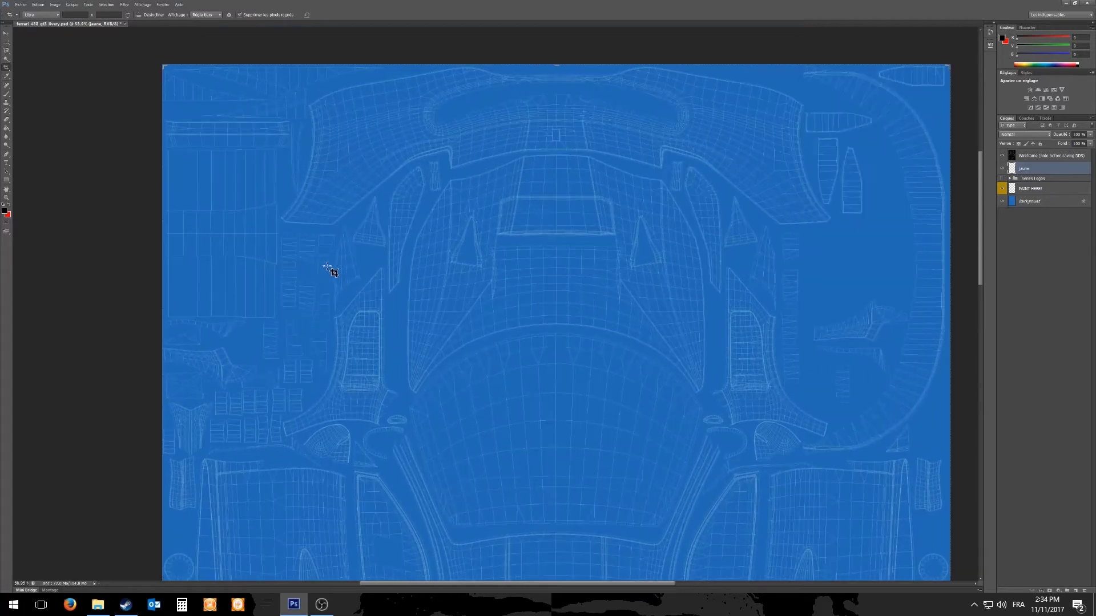
scroll(665, 238, "down", 1)
scroll(667, 237, "down", 5)
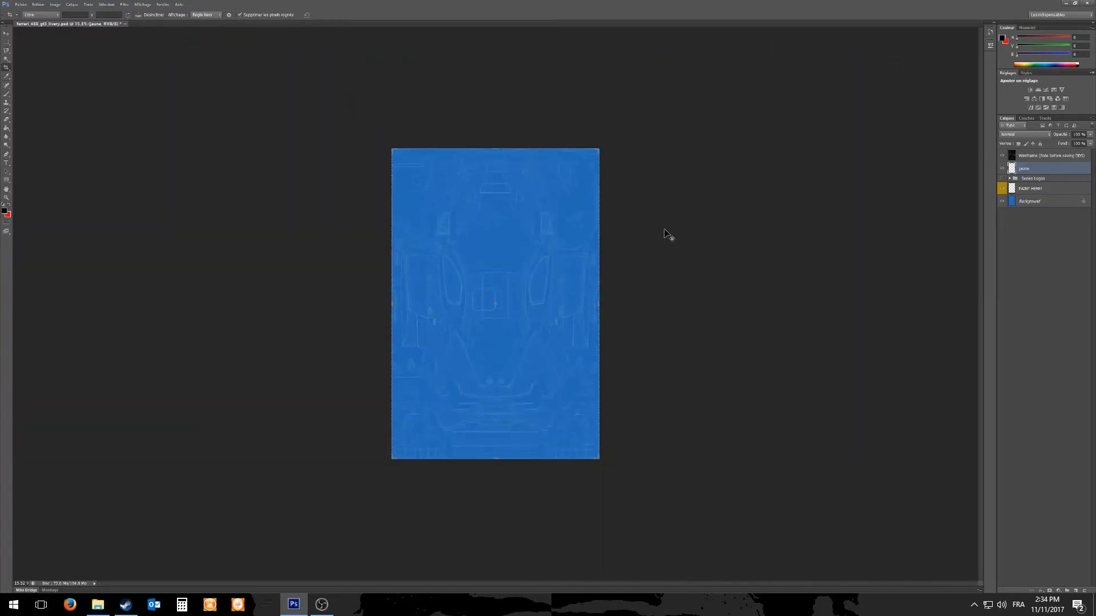
scroll(406, 334, "up", 2)
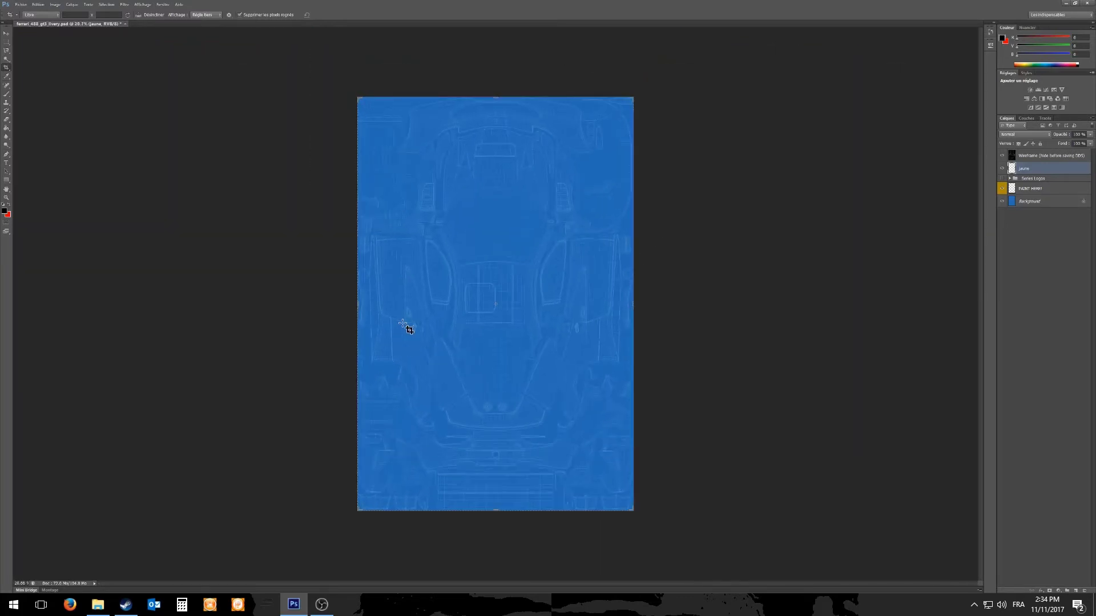
scroll(406, 323, "up", 1)
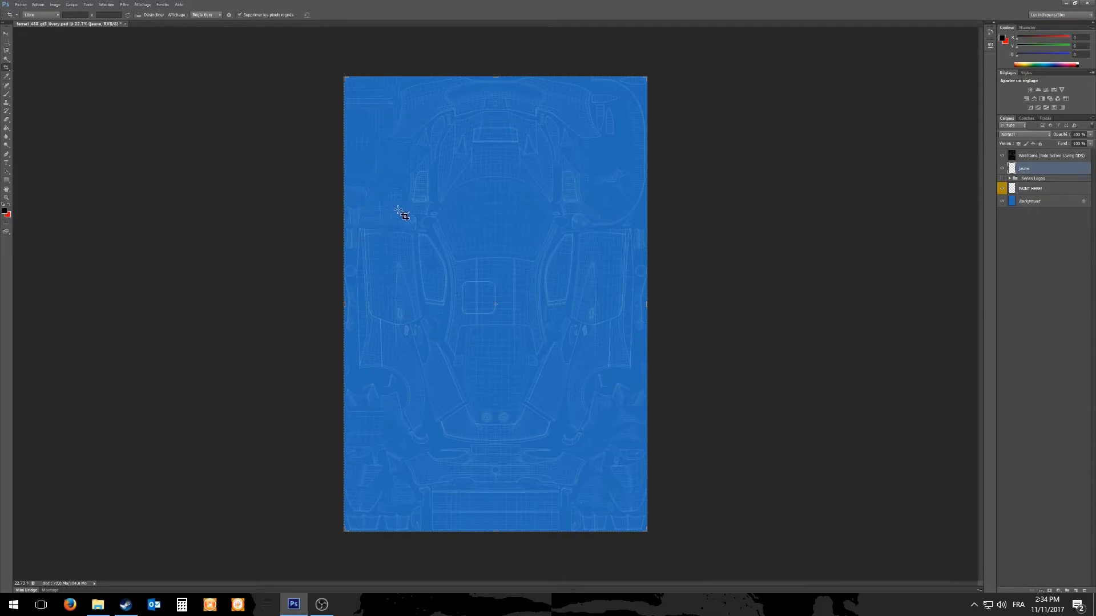
scroll(399, 212, "up", 3)
scroll(364, 205, "down", 3)
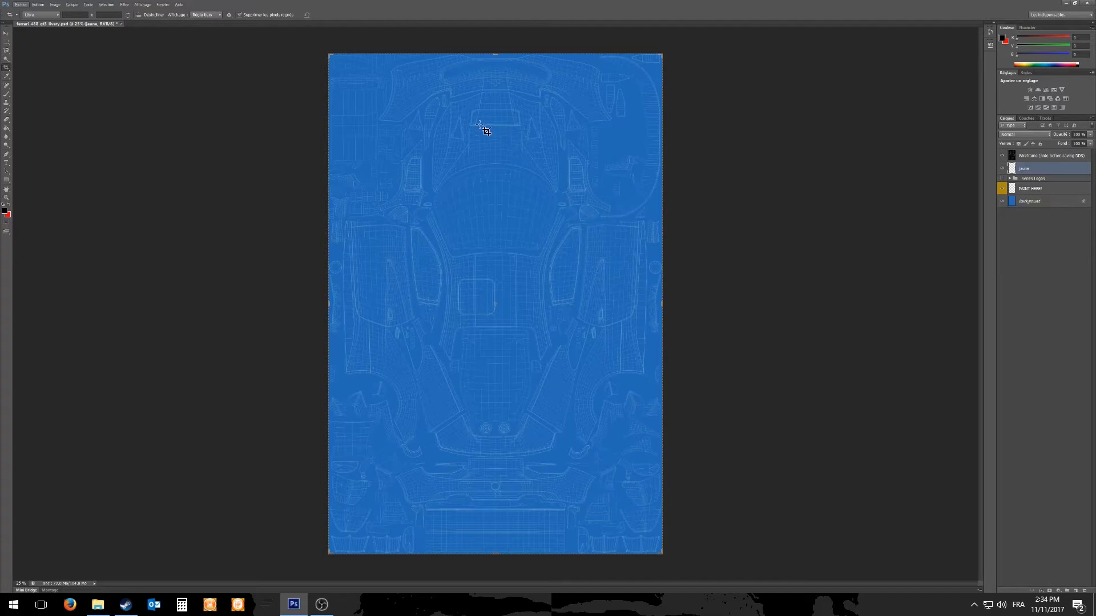
scroll(505, 137, "up", 3)
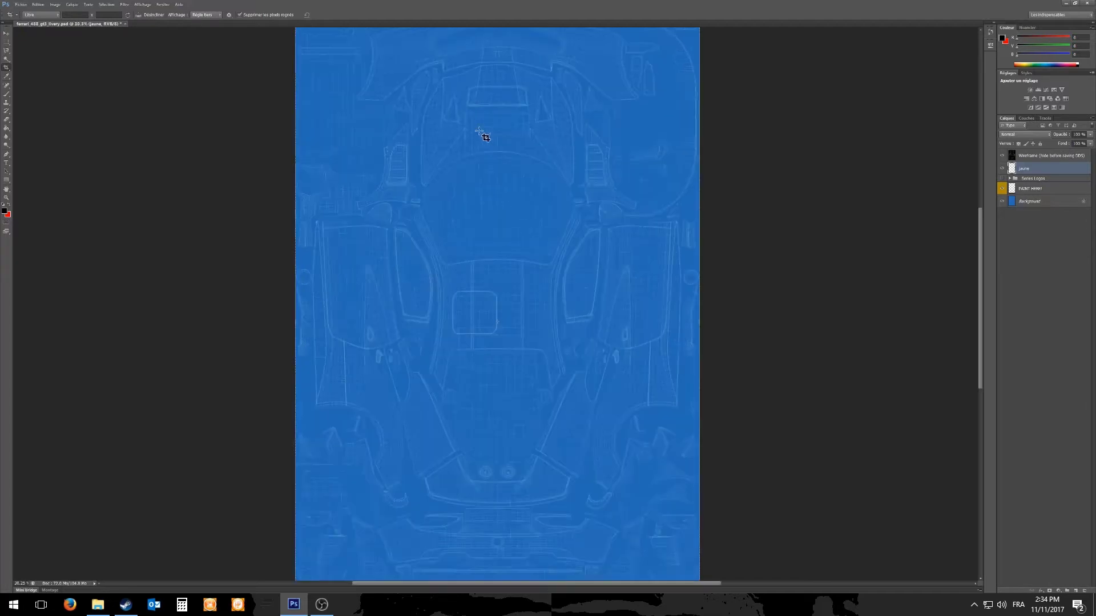
scroll(522, 72, "up", 1)
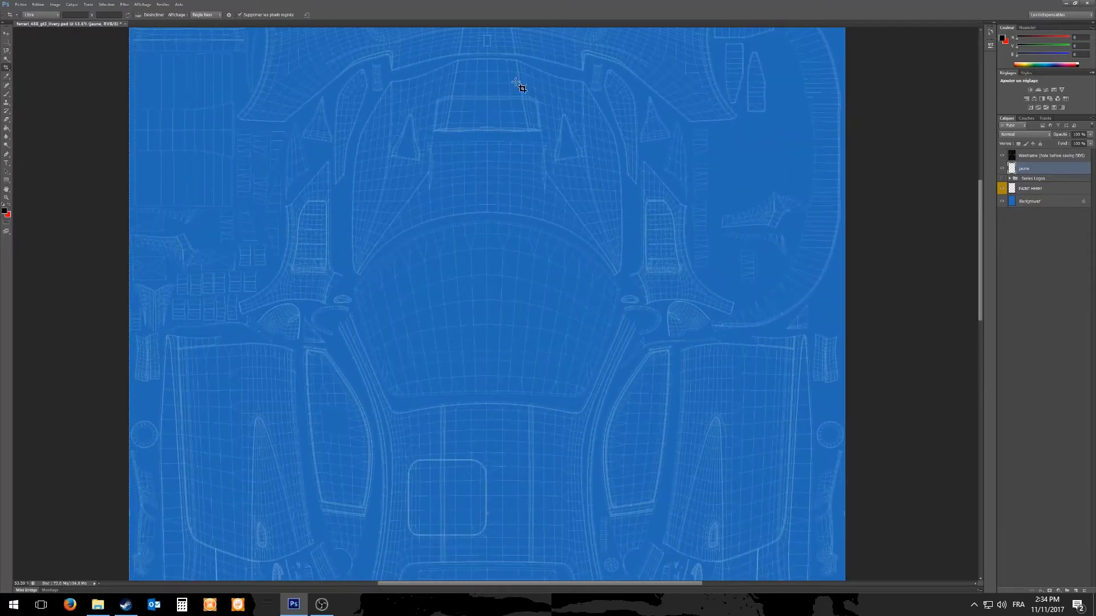
Set the foreground colour to yellow with red 255 and green 255.
left_click(5, 212)
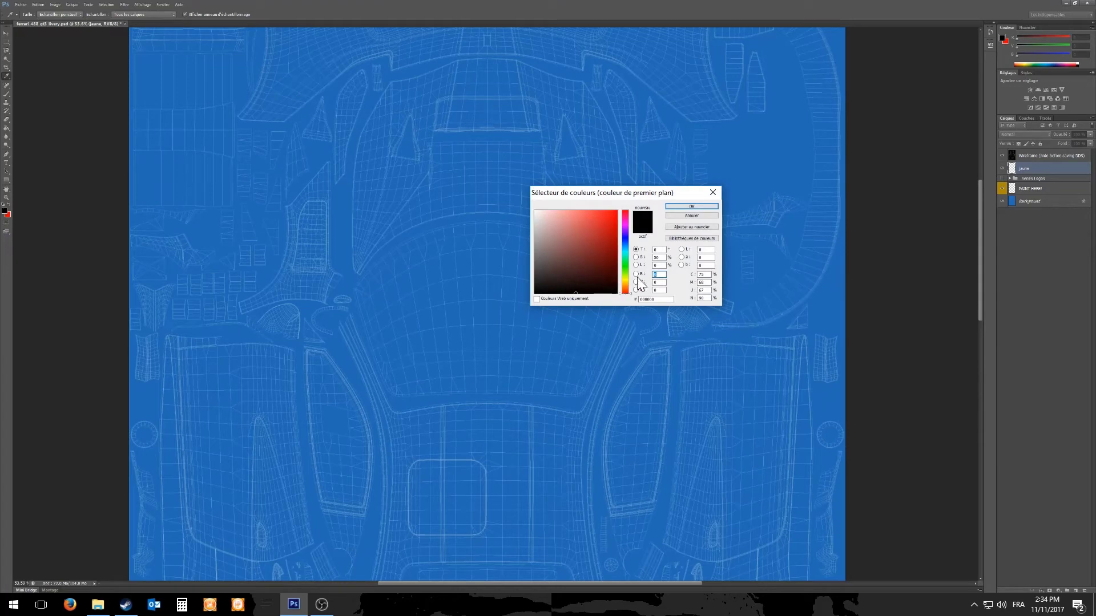
type("255")
key("Tab")
type("255")
key("Return")
key("c")
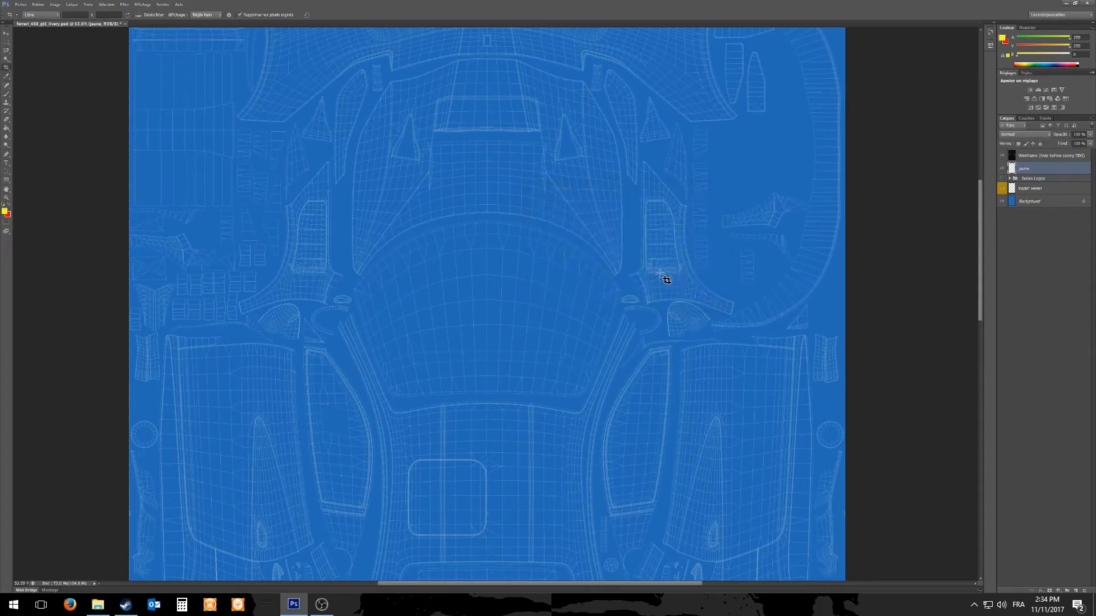
Brush the hood panel yellow on the jaune layer and erase the paint spilling past its outline.
key("b")
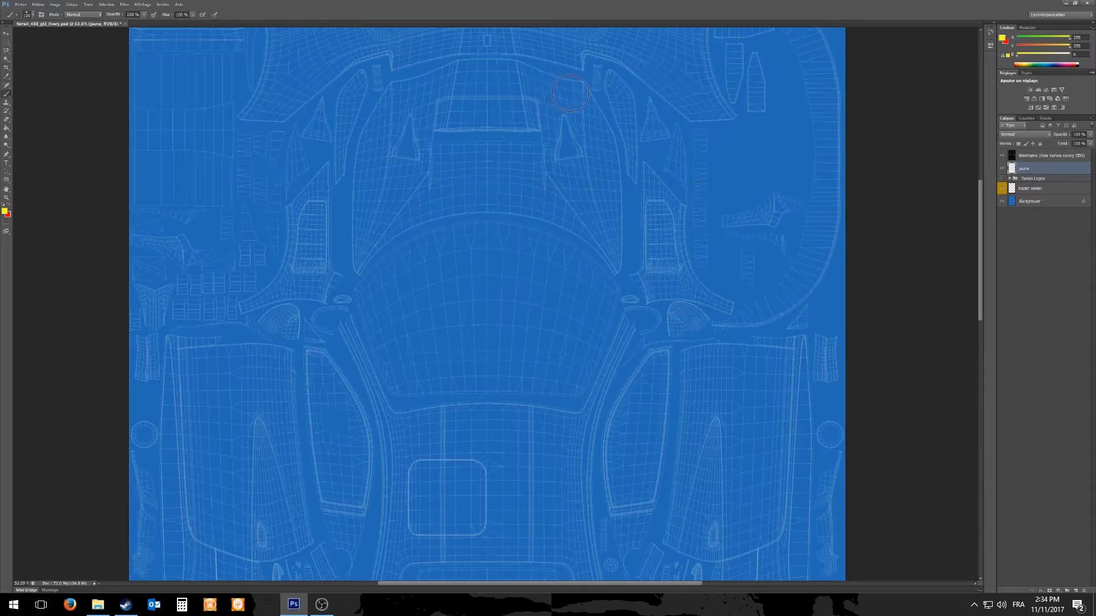
mouse_move(571, 93)
left_mouse_down()
mouse_move(536, 85)
mouse_move(572, 113)
mouse_move(513, 142)
left_mouse_up()
mouse_move(539, 121)
left_mouse_down()
mouse_move(533, 100)
mouse_move(513, 76)
mouse_move(466, 74)
mouse_move(388, 102)
mouse_move(349, 265)
mouse_move(378, 228)
mouse_move(432, 208)
mouse_move(580, 224)
mouse_move(610, 187)
mouse_move(533, 77)
mouse_move(513, 147)
mouse_move(387, 177)
mouse_move(571, 152)
left_mouse_up()
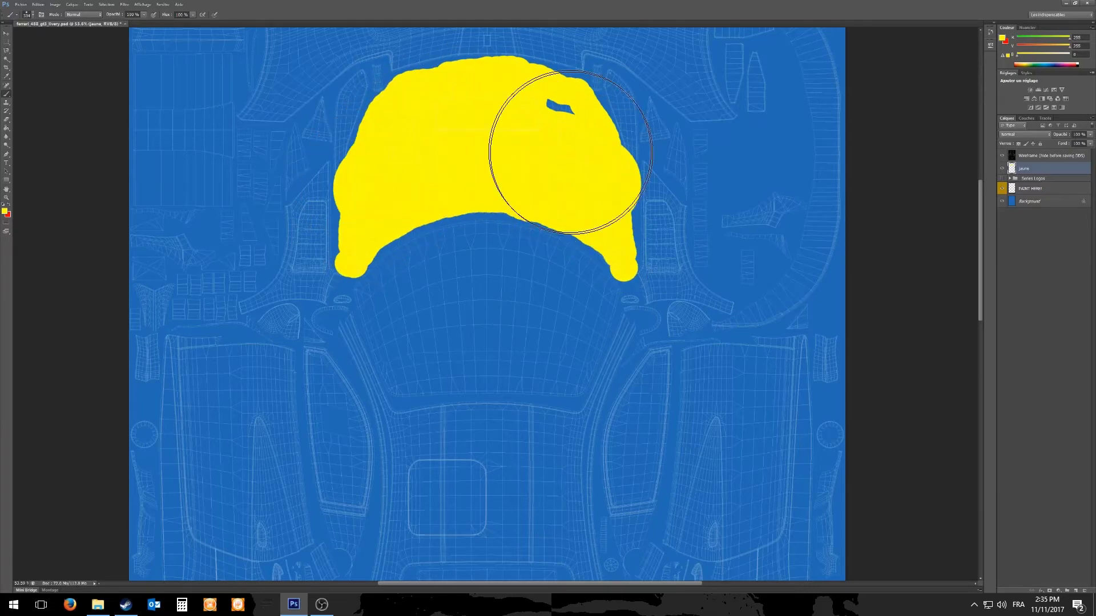
key("e")
left_click_drag(630, 126, 620, 266)
left_click_drag(364, 268, 342, 146)
mouse_move(543, 225)
left_mouse_down()
mouse_move(523, 234)
mouse_move(354, 71)
left_mouse_up()
Paint the roof panel and its windscreen and rear pillars yellow, using a larger brush to fill the interior.
scroll(336, 282, "down", 5)
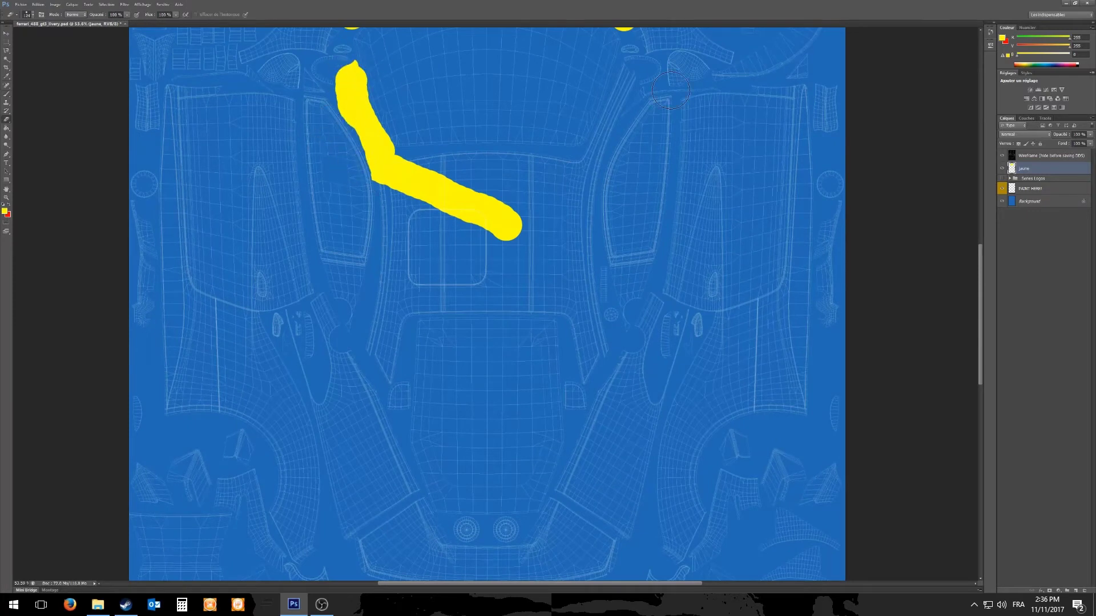
key("b")
mouse_move(625, 67)
left_mouse_down()
mouse_move(574, 178)
mouse_move(380, 186)
mouse_move(372, 335)
mouse_move(410, 302)
mouse_move(591, 309)
mouse_move(580, 306)
mouse_move(587, 377)
mouse_move(456, 171)
mouse_move(519, 196)
mouse_move(465, 268)
mouse_move(430, 208)
left_mouse_up()
key("bracketright")
key("bracketright")
key("bracketright")
key("bracketright")
key("bracketright")
key("bracketright")
key("bracketright")
key("bracketright")
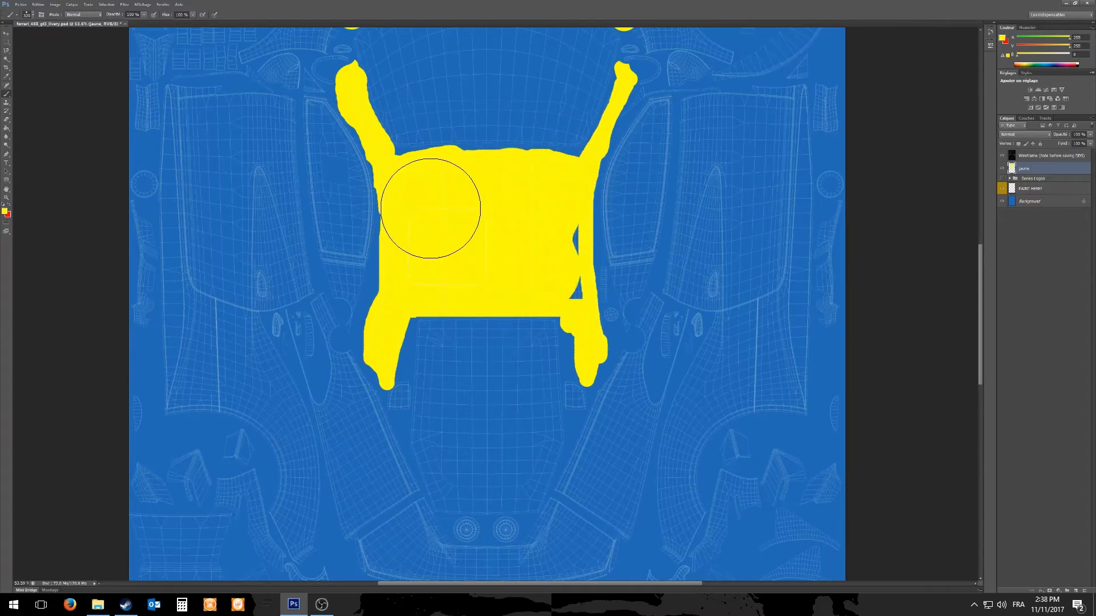
Paint the rear bumper panel near the template's lower end yellow and erase the excess along its edge.
scroll(431, 208, "down", 5)
mouse_move(565, 337)
left_mouse_down()
mouse_move(313, 342)
mouse_move(644, 360)
mouse_move(580, 326)
mouse_move(421, 318)
mouse_move(309, 351)
left_mouse_up()
key("e")
mouse_move(303, 389)
left_mouse_down()
mouse_move(615, 394)
mouse_move(392, 357)
left_mouse_up()
Outline the front bumper panel above the hood in yellow and fill its interior.
key("b")
scroll(407, 170, "up", 6)
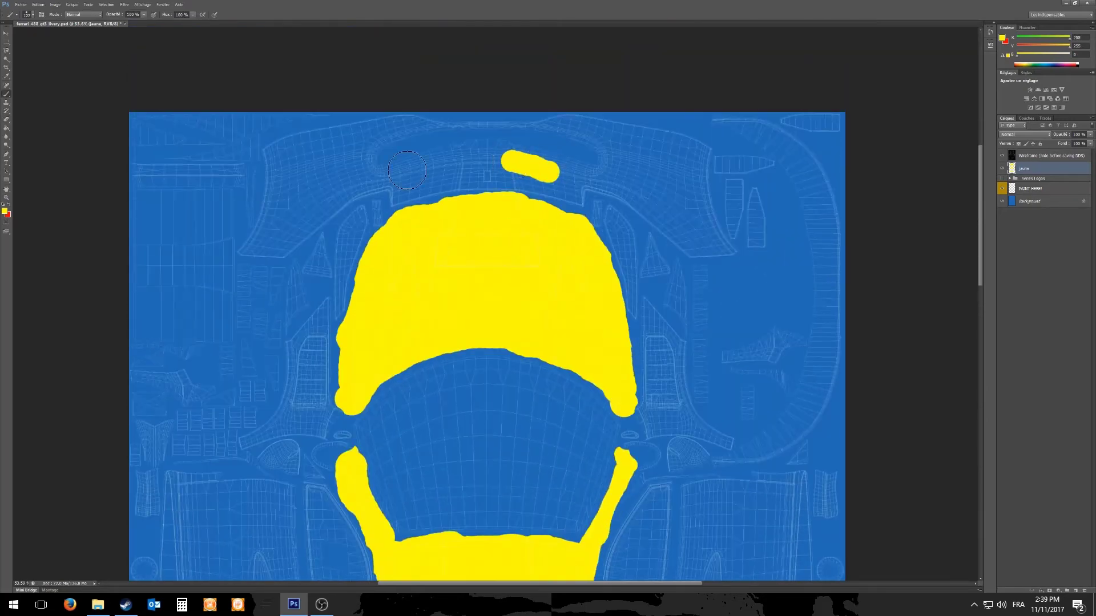
mouse_move(407, 170)
left_mouse_down()
mouse_move(243, 250)
mouse_move(274, 161)
mouse_move(688, 138)
mouse_move(714, 234)
mouse_move(682, 249)
mouse_move(569, 198)
mouse_move(621, 214)
left_mouse_up()
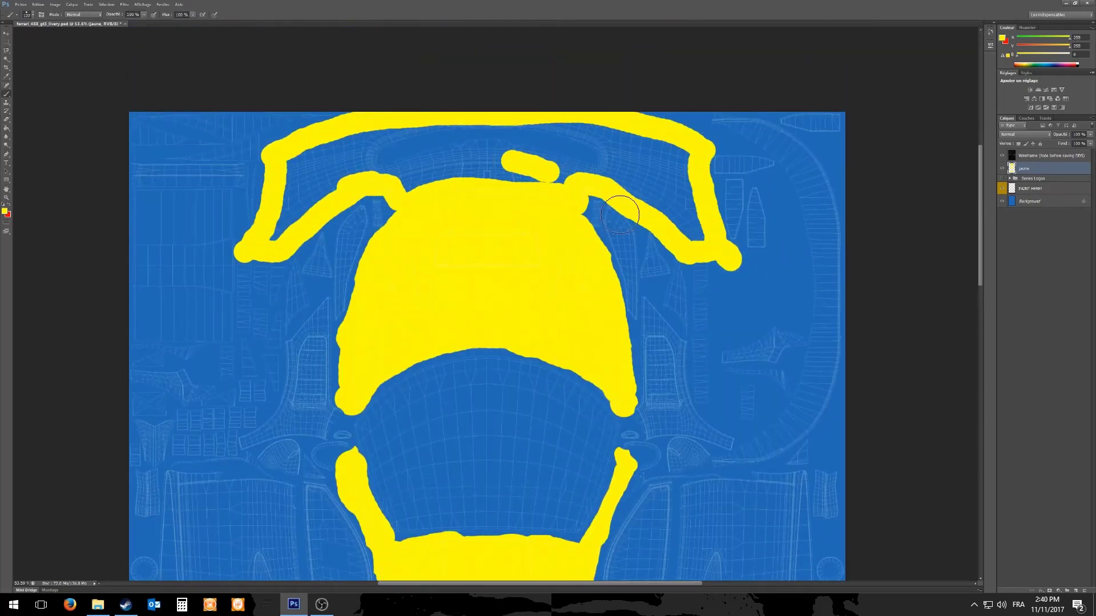
mouse_move(268, 234)
left_mouse_down()
mouse_move(331, 161)
mouse_move(305, 191)
mouse_move(413, 181)
mouse_move(685, 221)
mouse_move(646, 150)
mouse_move(404, 149)
mouse_move(442, 171)
mouse_move(624, 177)
mouse_move(680, 208)
mouse_move(625, 183)
left_mouse_up()
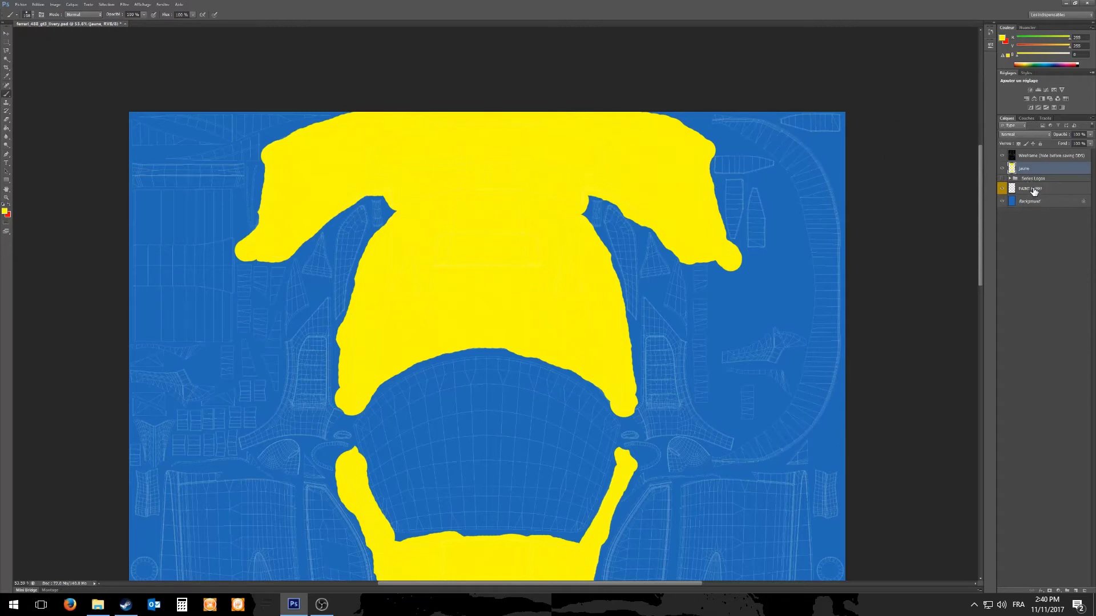
Compare the whole template with the jaune layer hidden and shown.
scroll(885, 217, "down", 3)
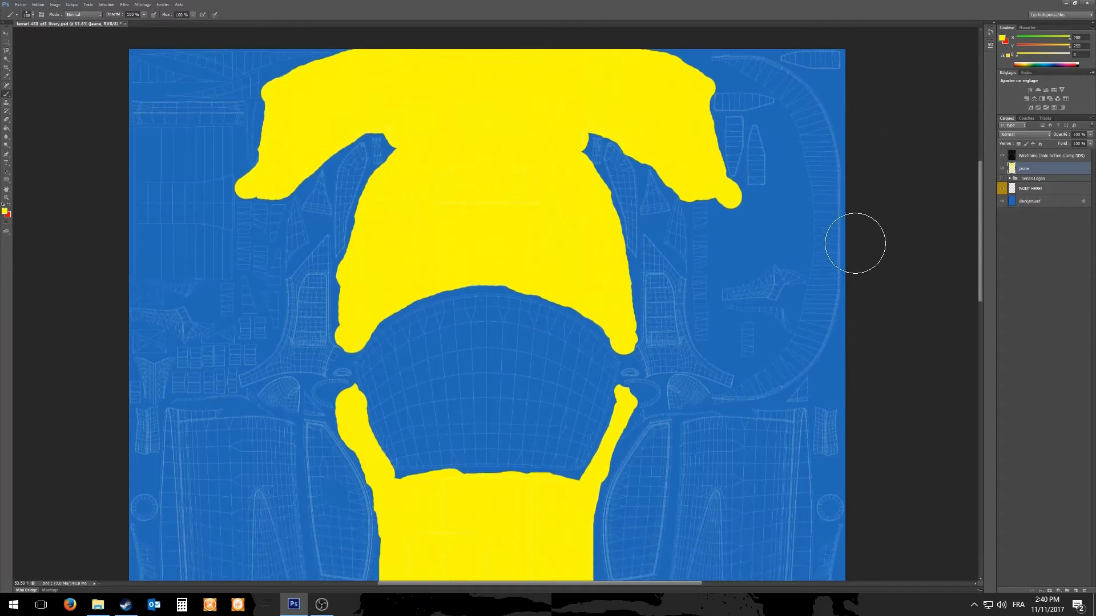
left_click(1002, 169)
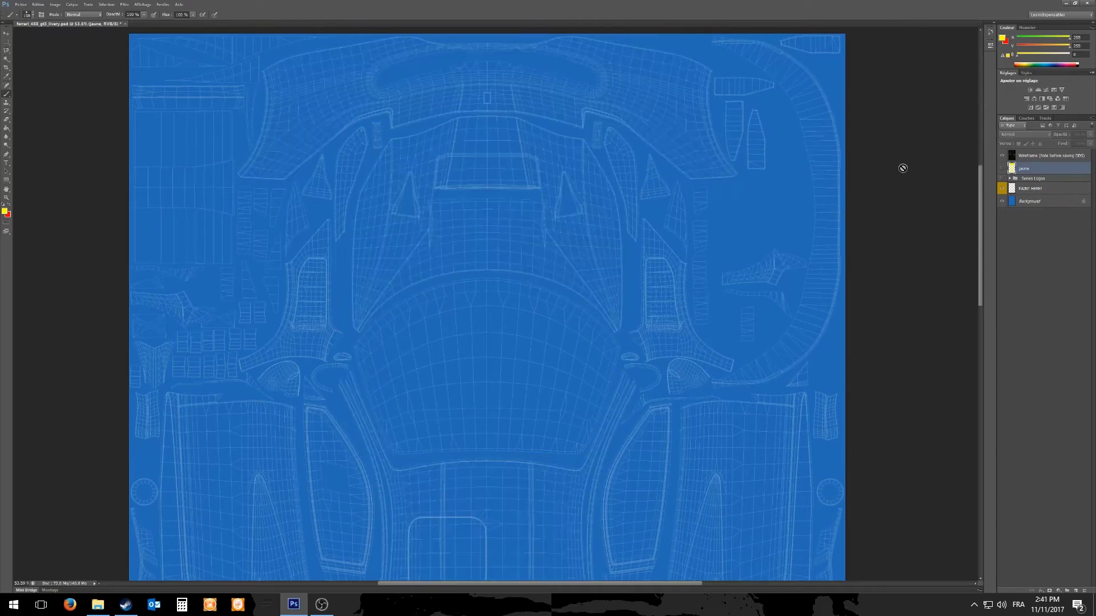
scroll(903, 168, "down", 3)
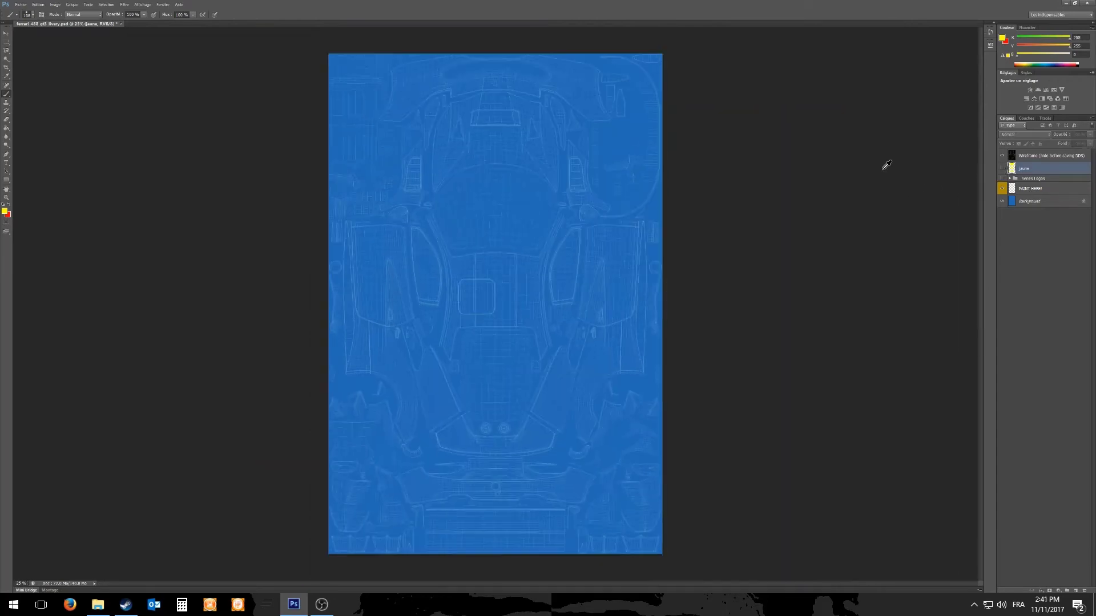
left_click(1002, 169)
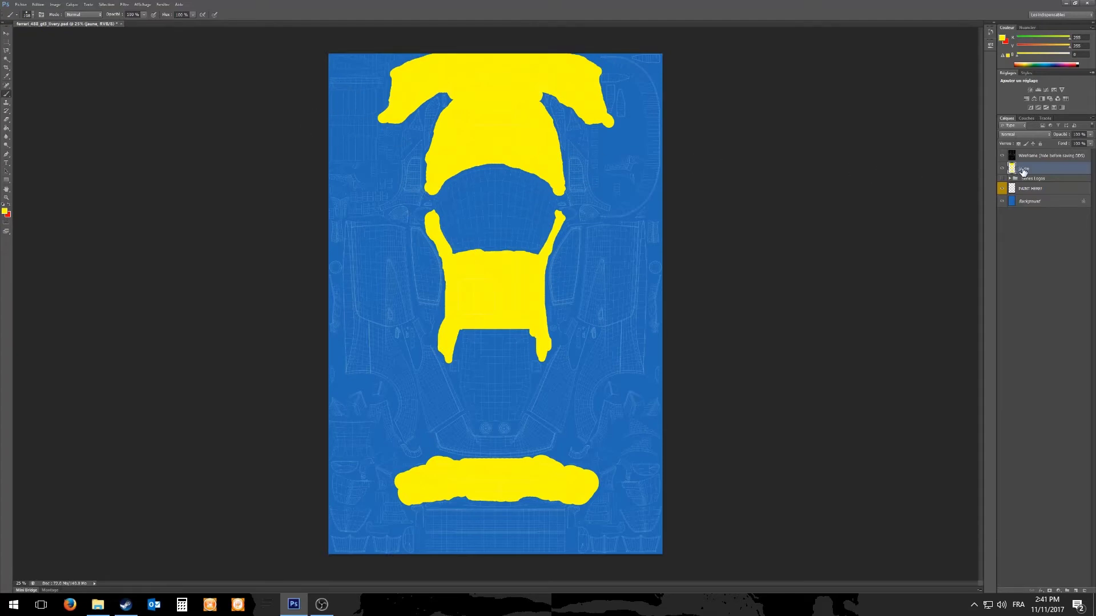
Add a new layer named noire directly above the Background layer.
left_click(1075, 593)
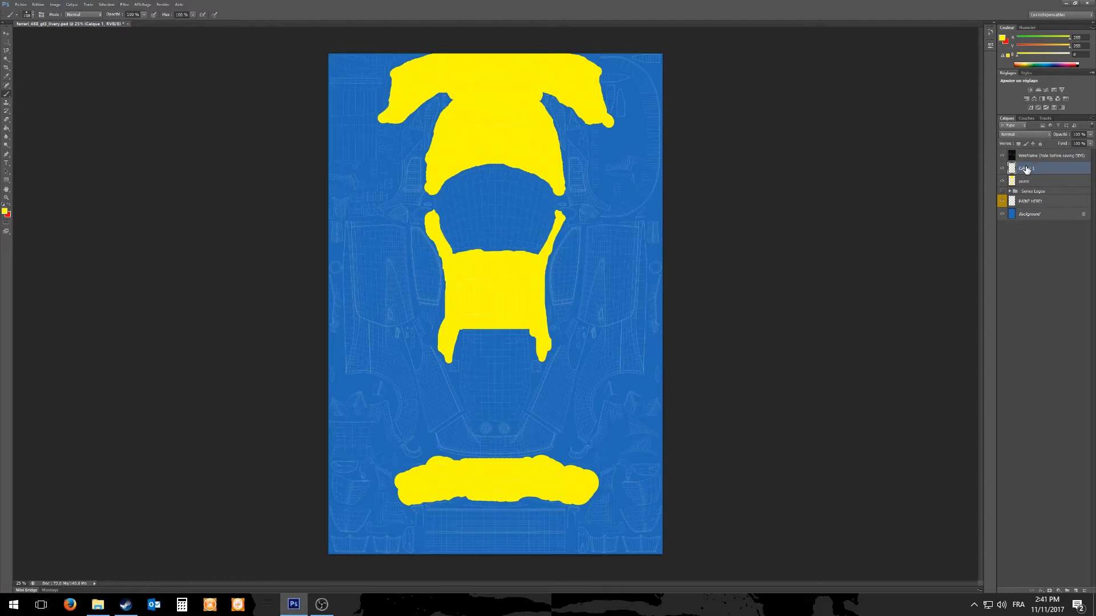
left_click_drag(1025, 169, 1023, 207)
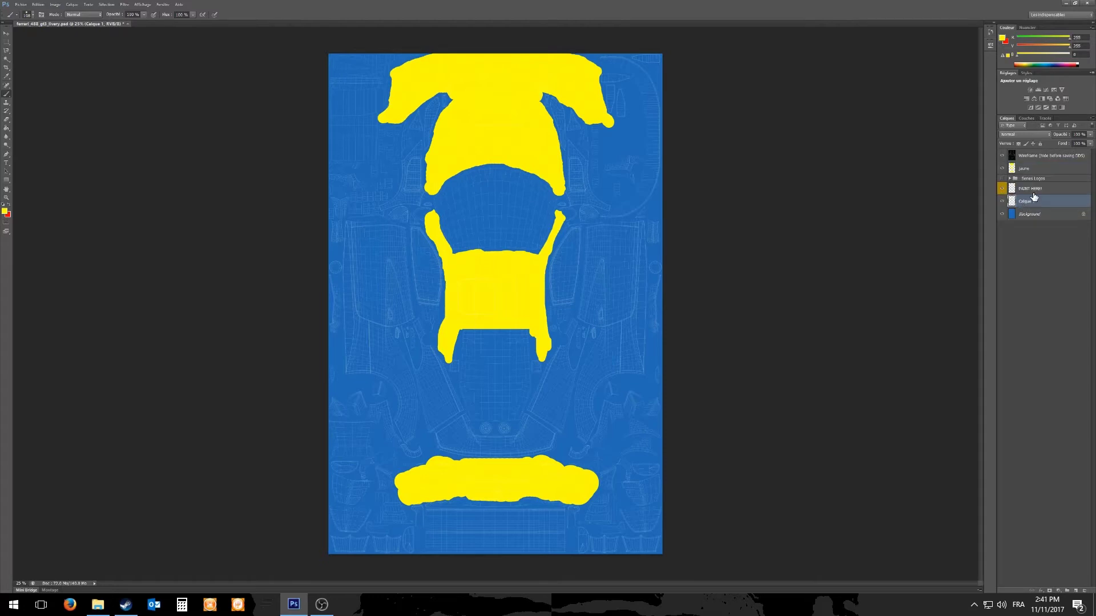
double_click(1034, 202)
key("Return")
Fill the noire layer with black using the Paint Bucket, and hide the noire and jaune layers.
left_click(3, 131)
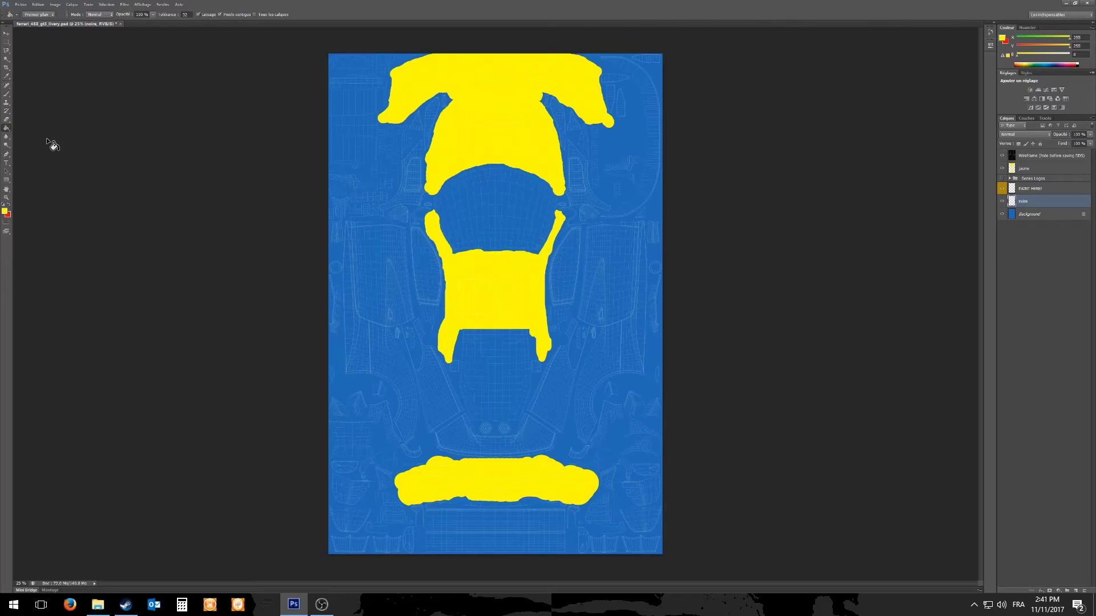
key("d")
left_click(377, 198)
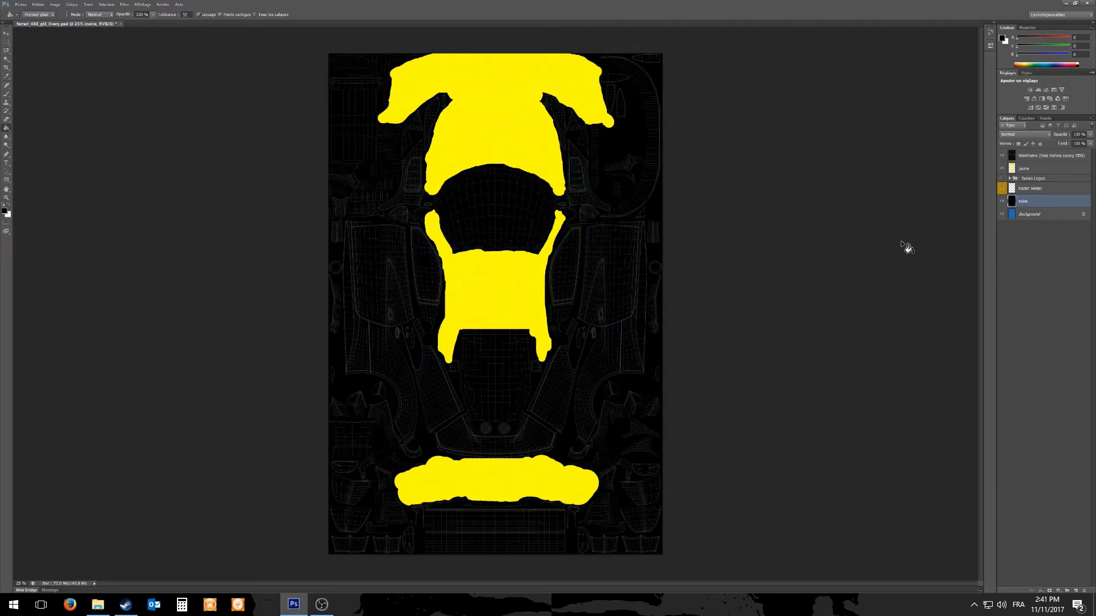
left_click(1002, 202)
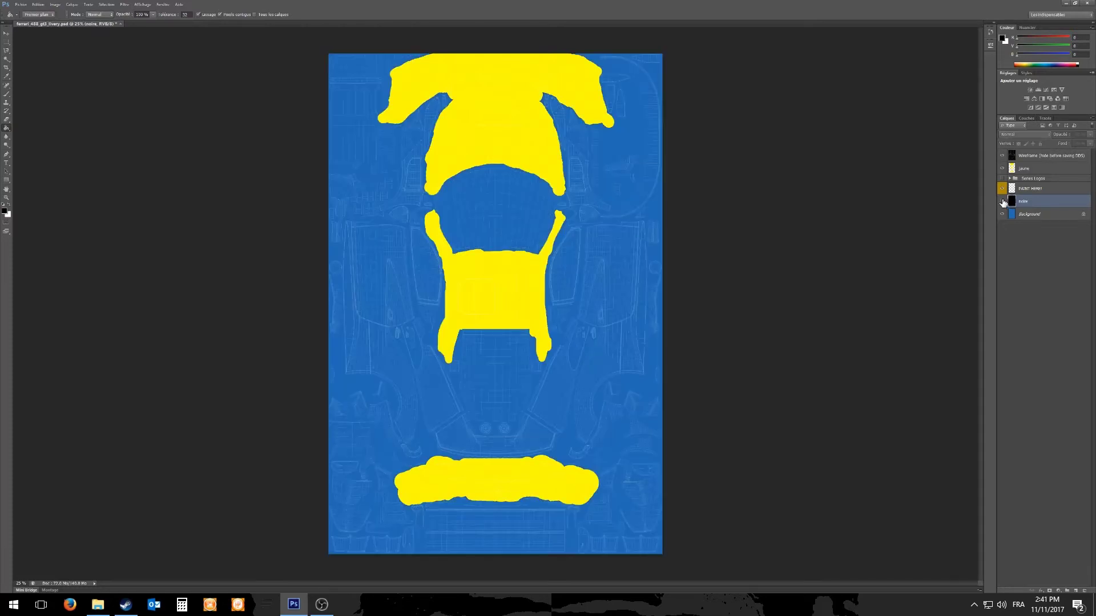
left_click(1002, 169)
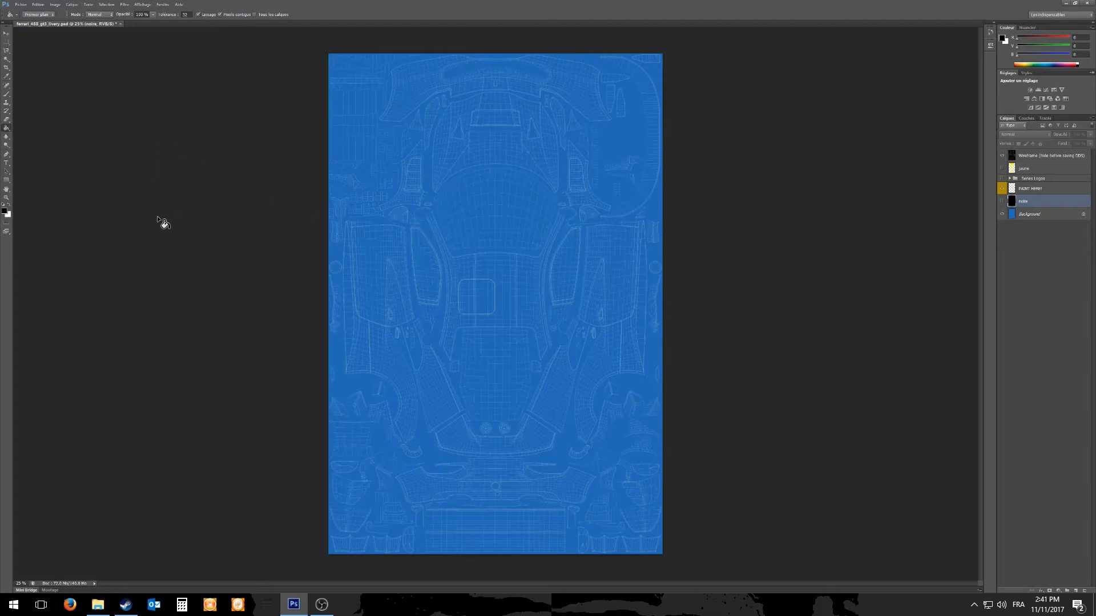
Place the coyote image bibip 02 from the images pretes folder into the livery document.
left_click(102, 613)
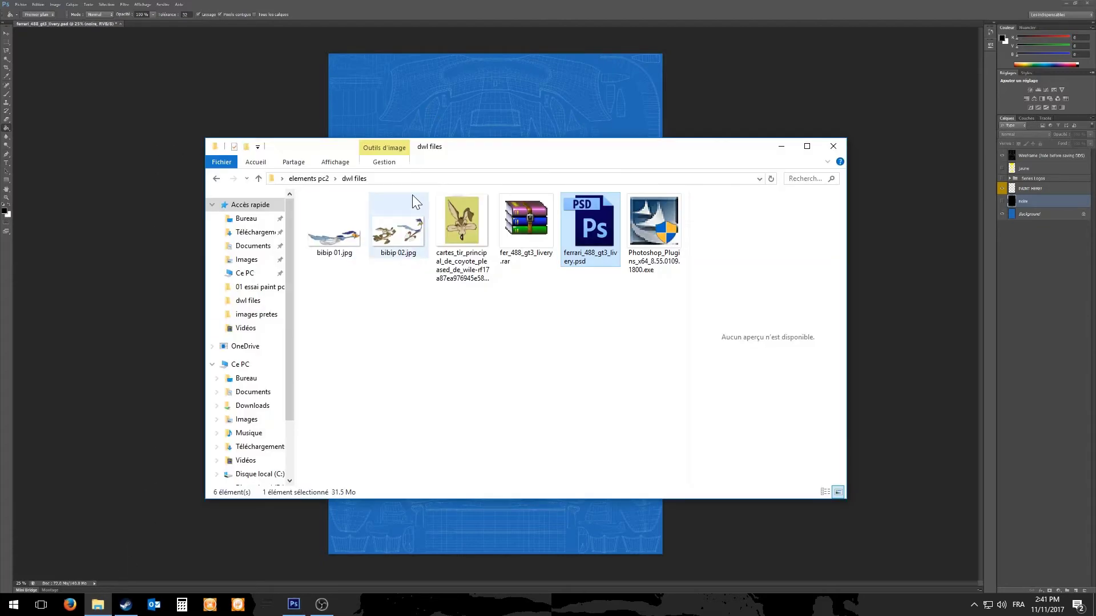
key("alt+Up")
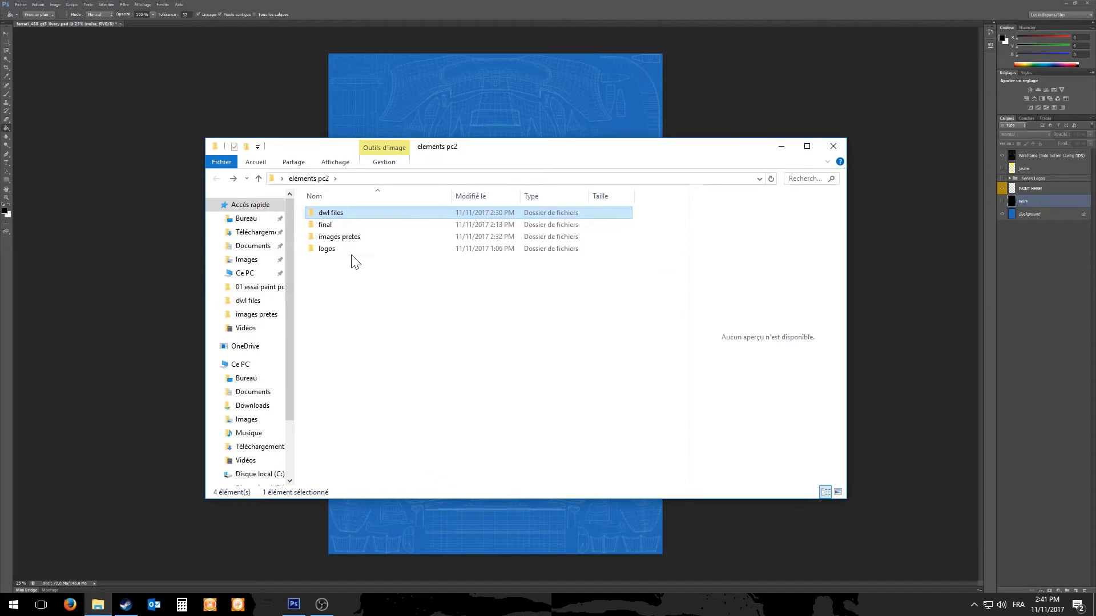
double_click(336, 240)
left_click_drag(334, 225, 496, 116)
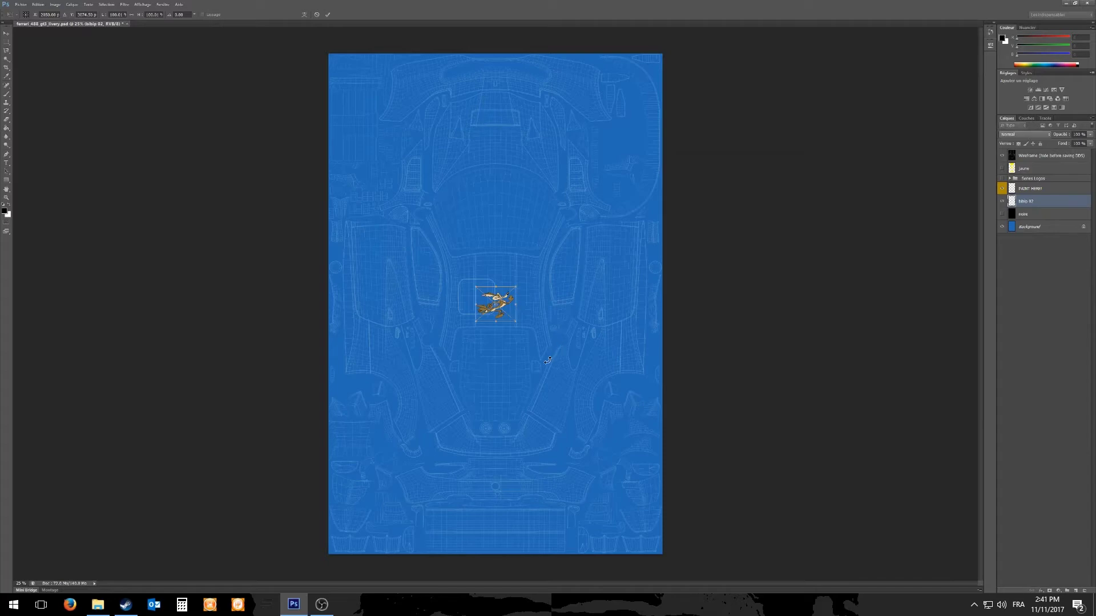
Move the placed coyote onto the right-hand door panel, rotate it about a quarter turn counterclockwise, and enlarge it to about 122%.
scroll(519, 384, "up", 5)
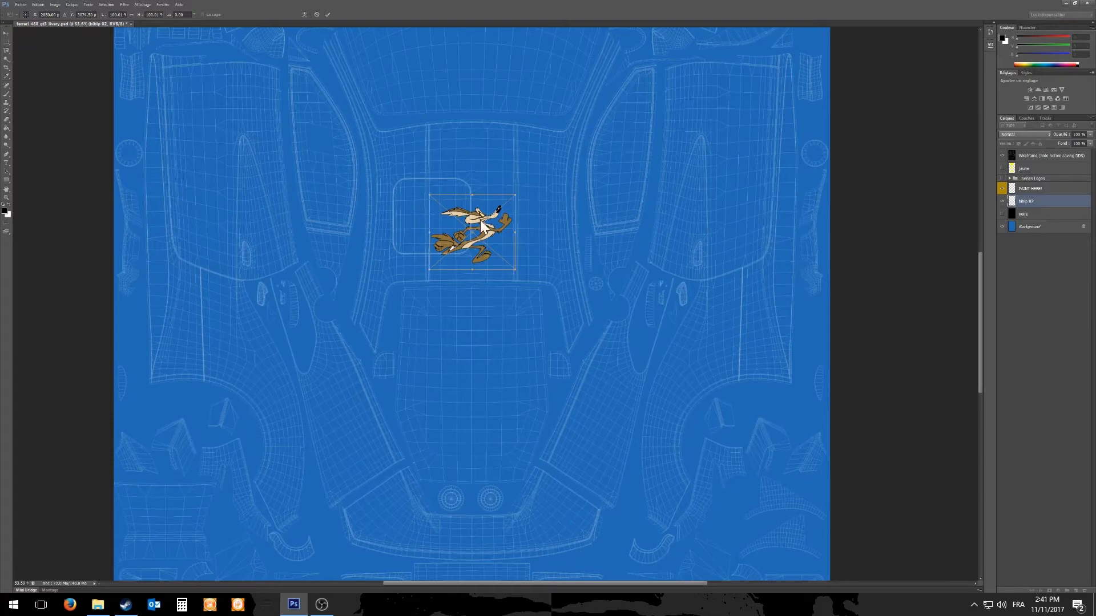
left_click_drag(484, 219, 741, 143)
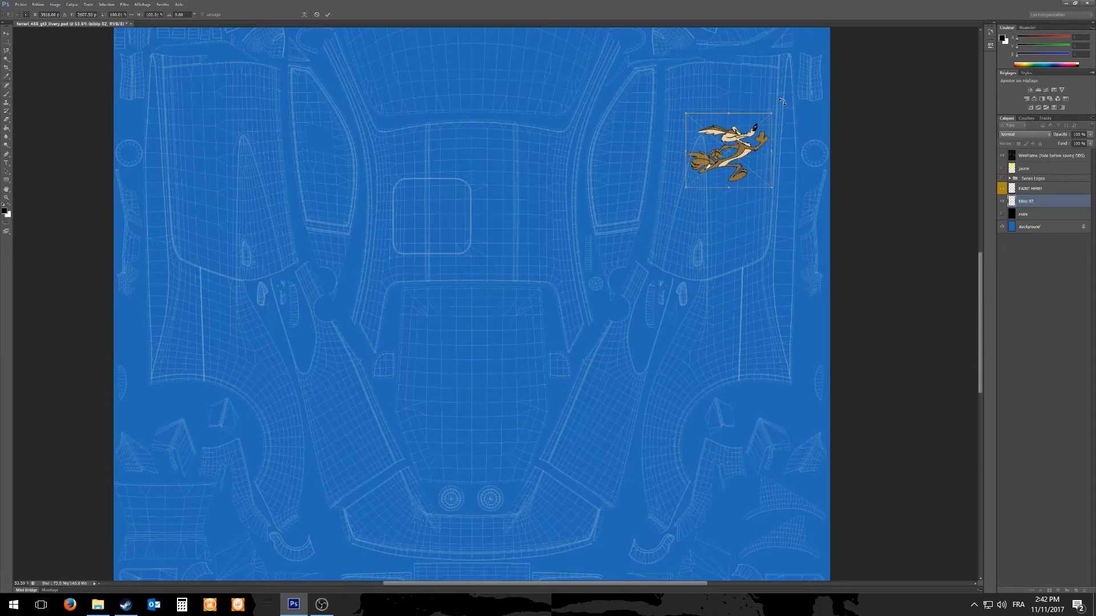
left_click_drag(782, 102, 675, 93)
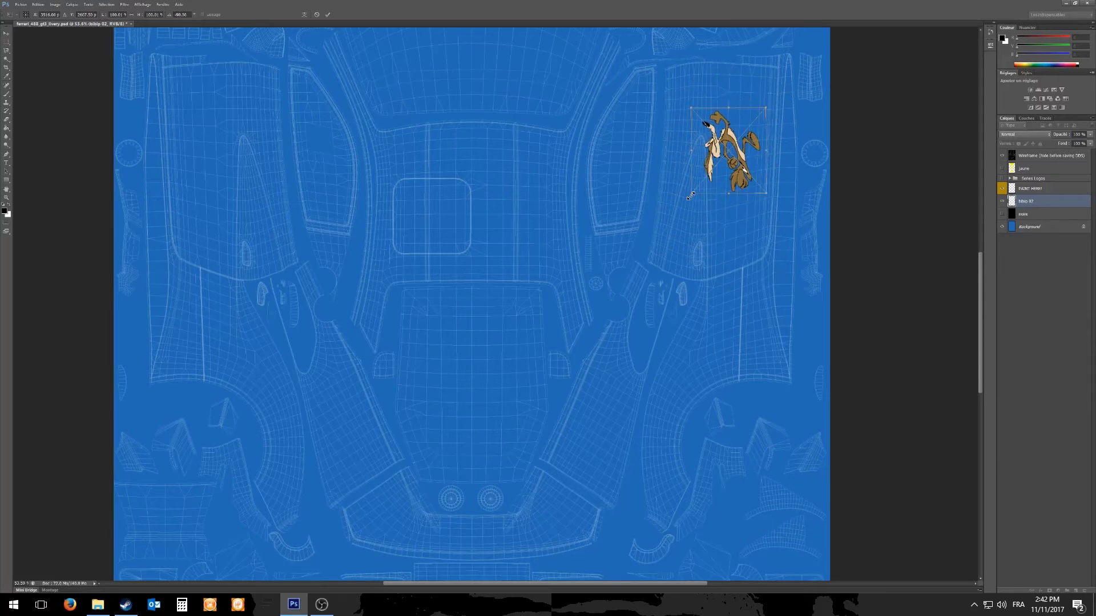
left_click_drag(690, 195, 673, 215)
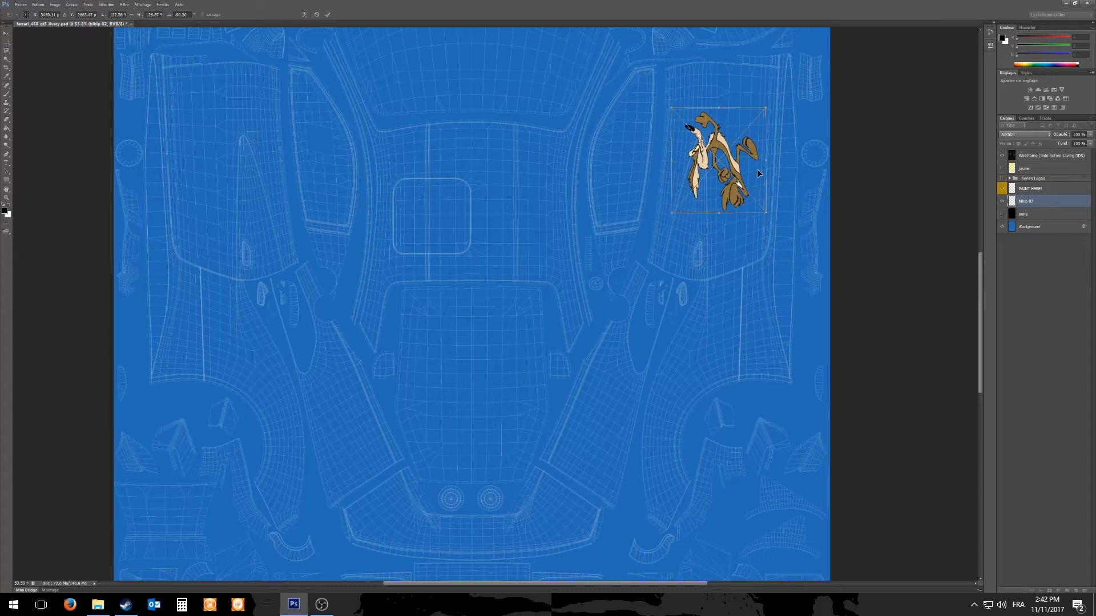
left_click(329, 14)
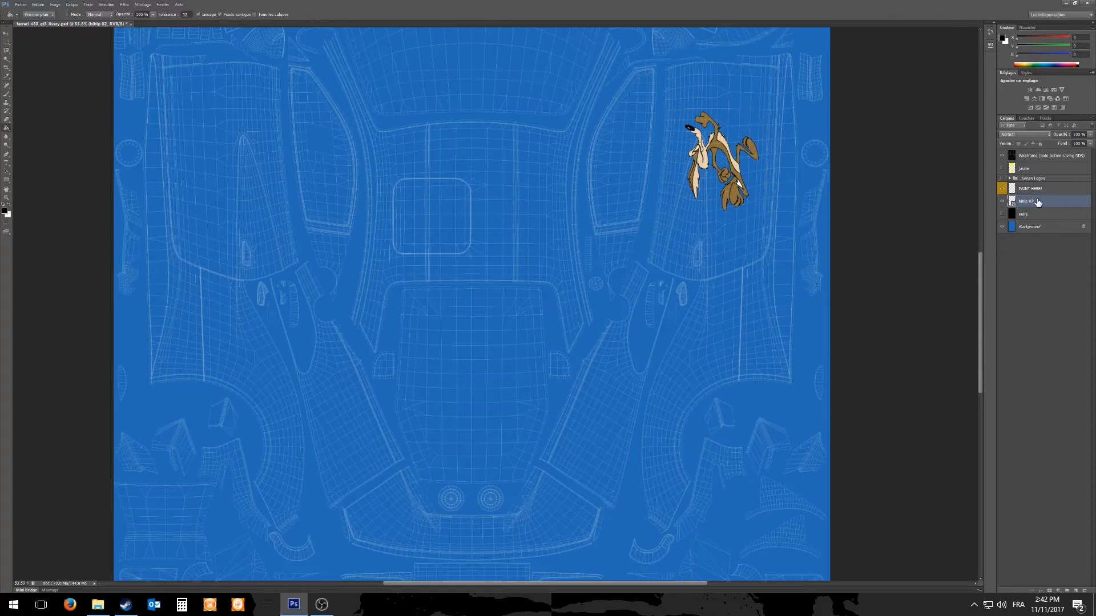
Duplicate the bibip 02 layer, flip the copy horizontally, and move it to the matching spot on the opposite door.
left_click_drag(1037, 202, 1077, 589)
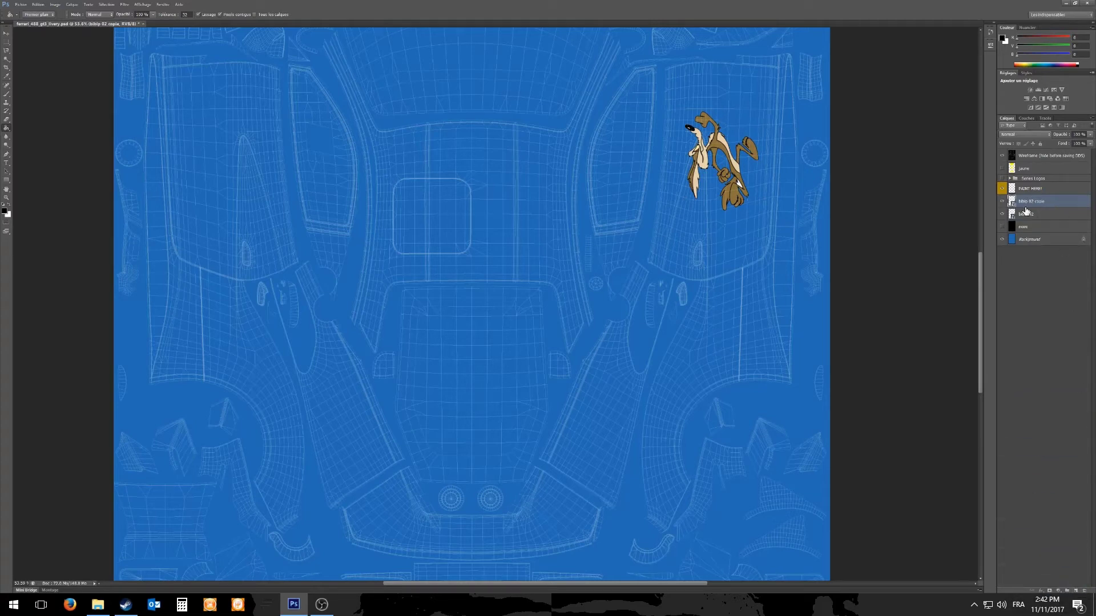
key("ctrl+t")
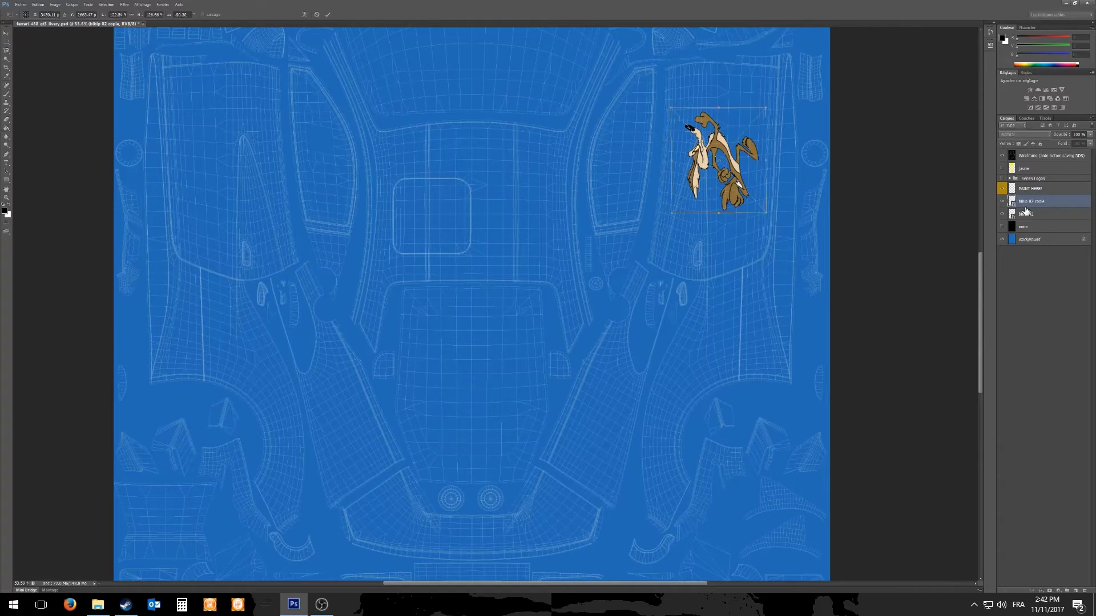
right_click(710, 161)
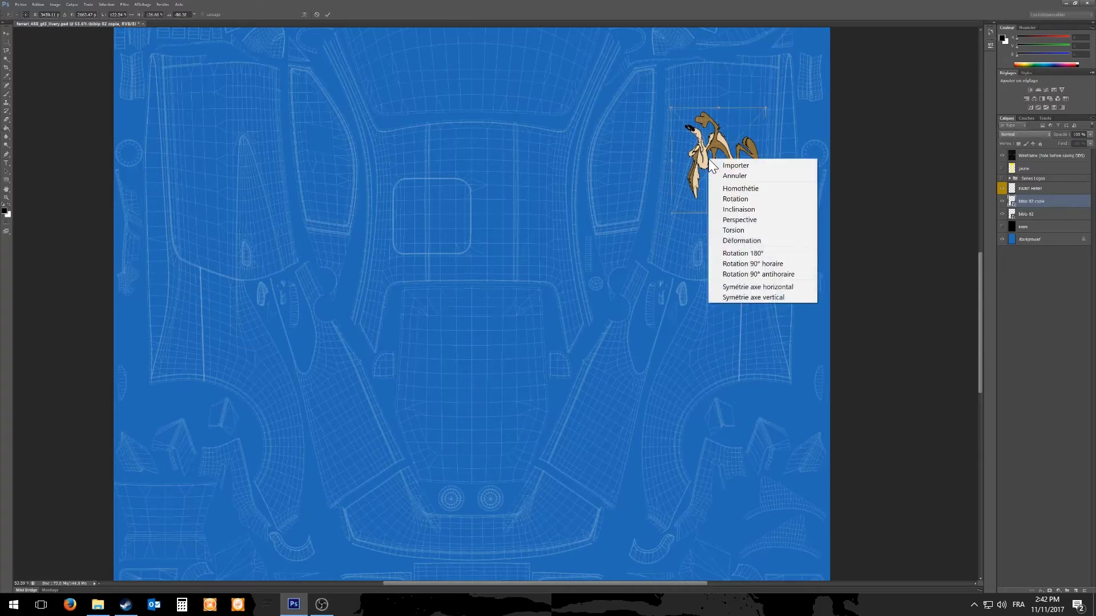
left_click(742, 286)
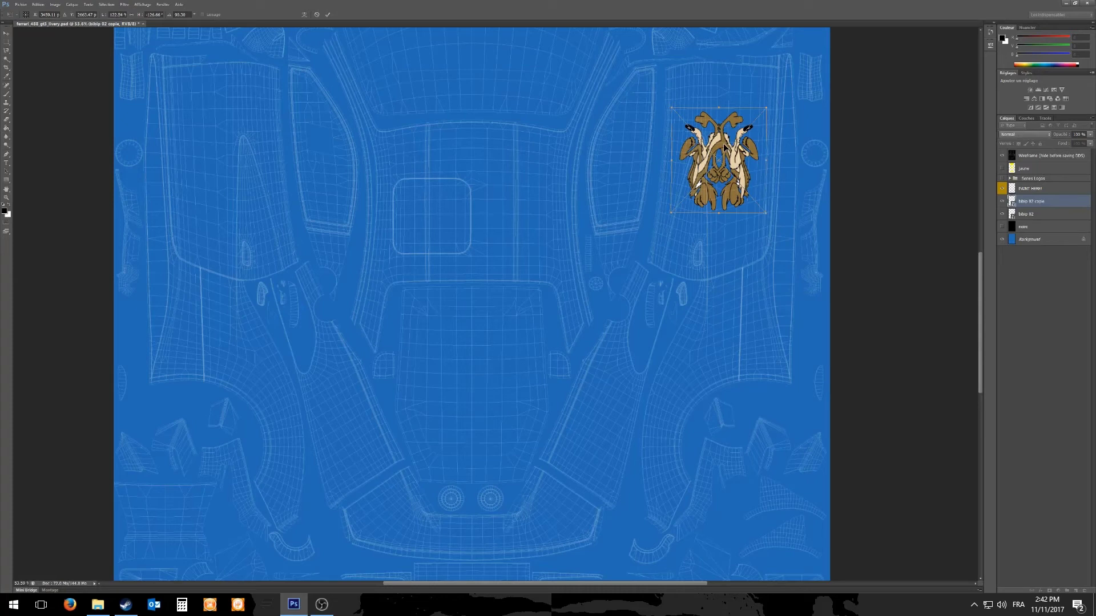
left_click_drag(722, 150, 225, 181)
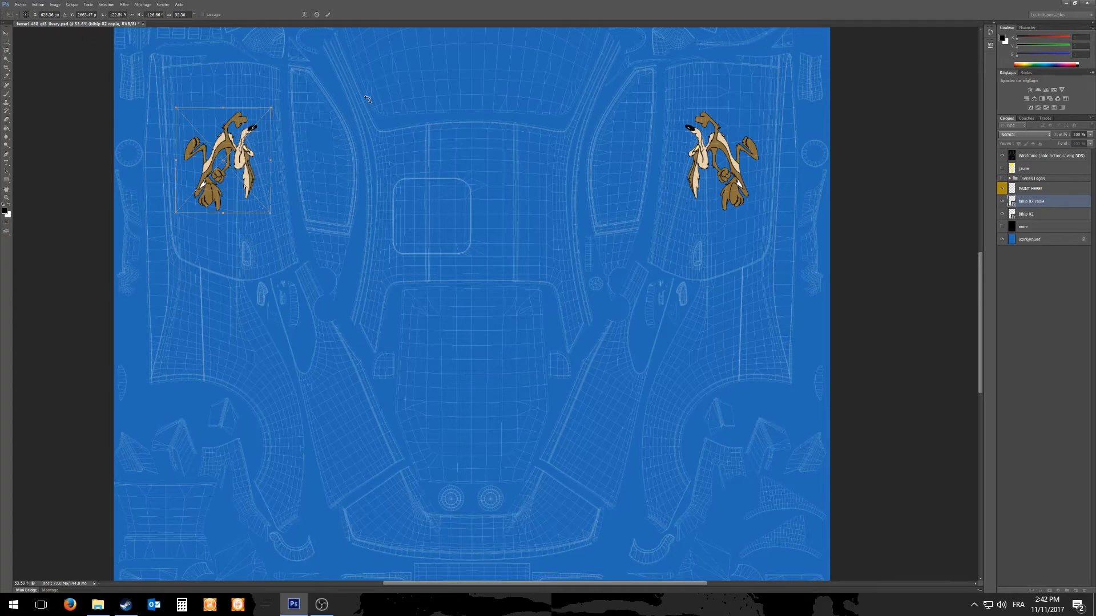
left_click(328, 15)
key("g")
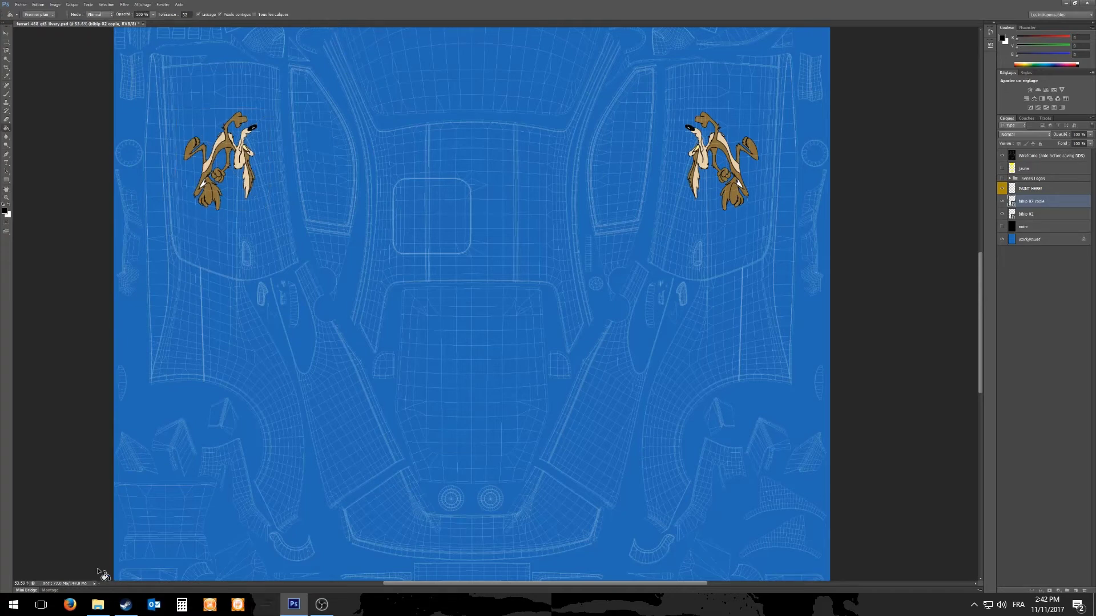
Place the Maverixxx logo from the logos folder on the left half of the bumper panel below the hood.
scroll(154, 536, "down", 10)
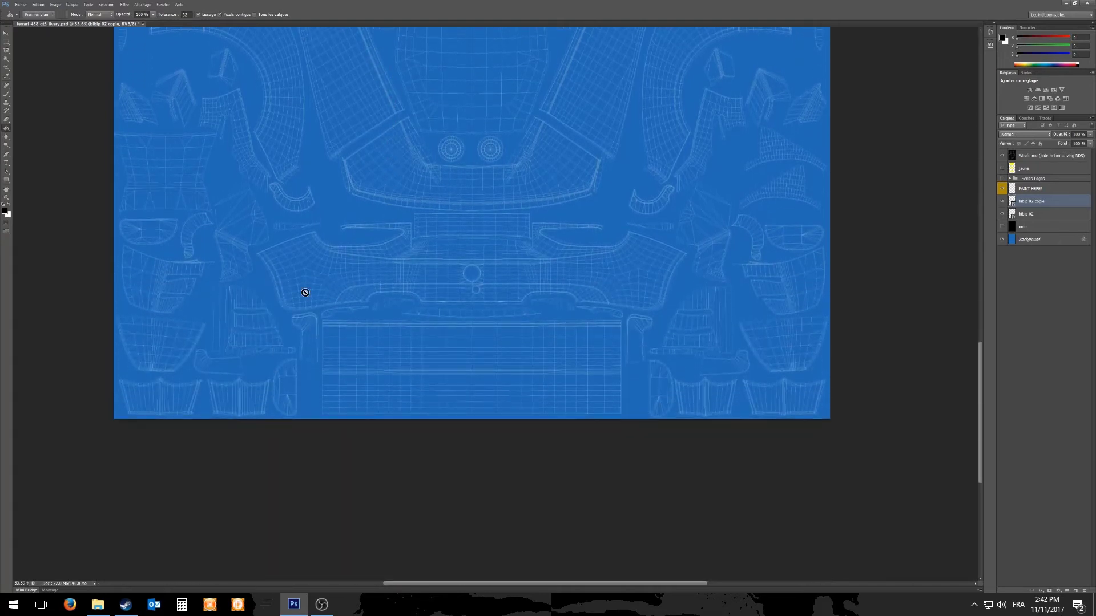
scroll(277, 349, "up", 5)
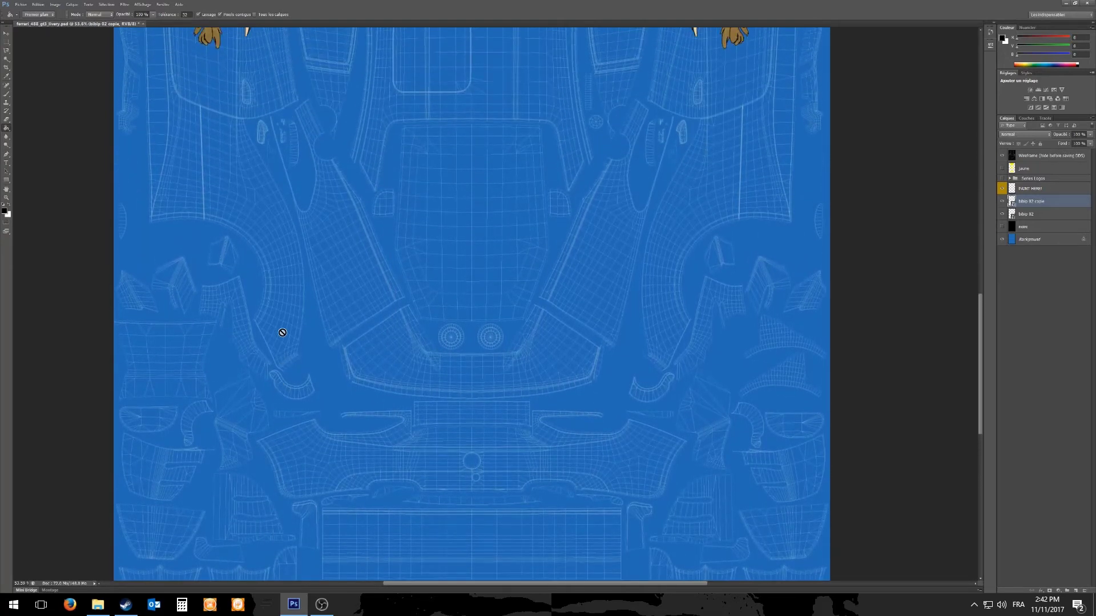
left_click(104, 609)
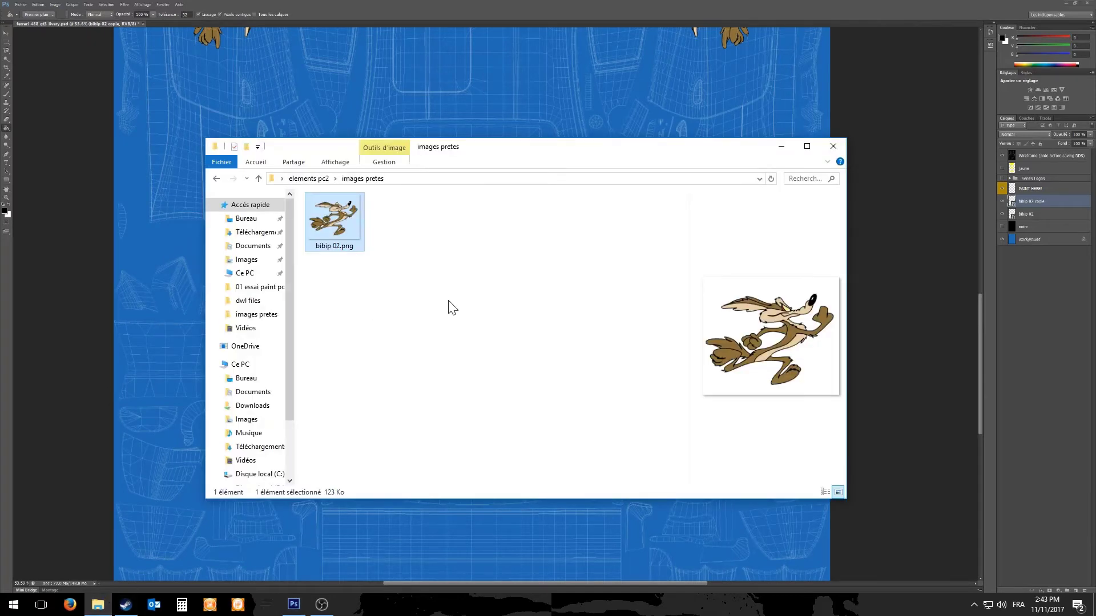
key("BackSpace")
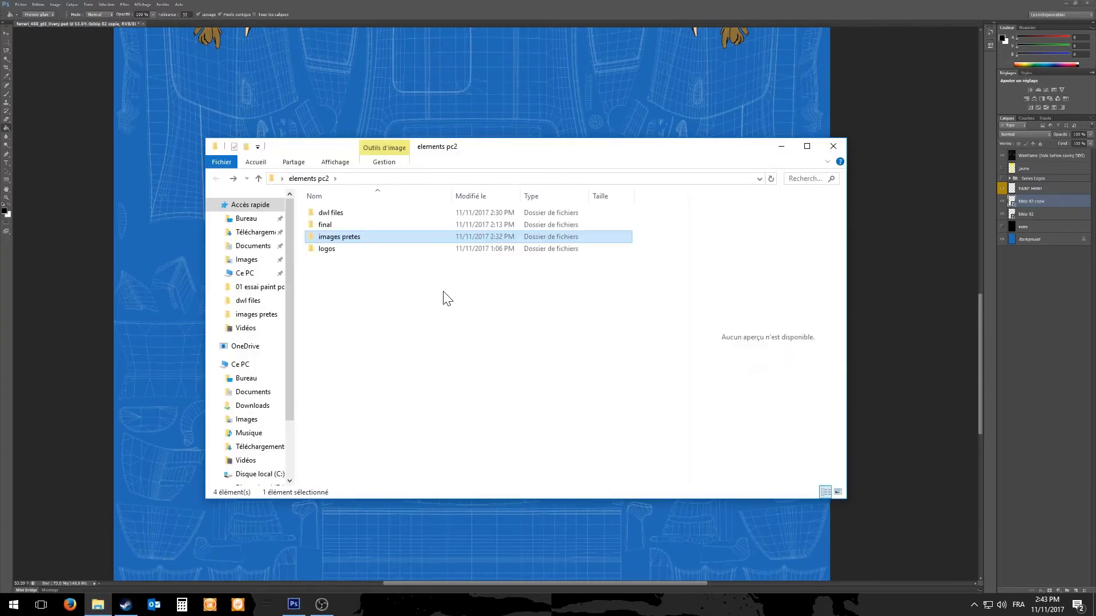
double_click(343, 250)
left_click_drag(347, 210, 384, 539)
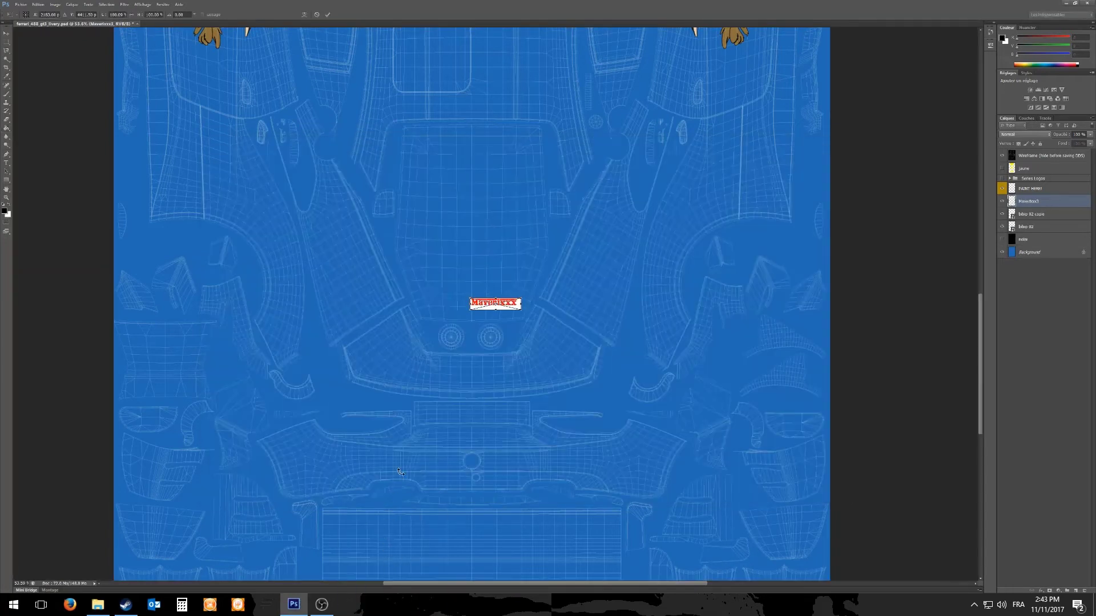
scroll(434, 377, "down", 2)
left_click_drag(486, 226, 353, 383)
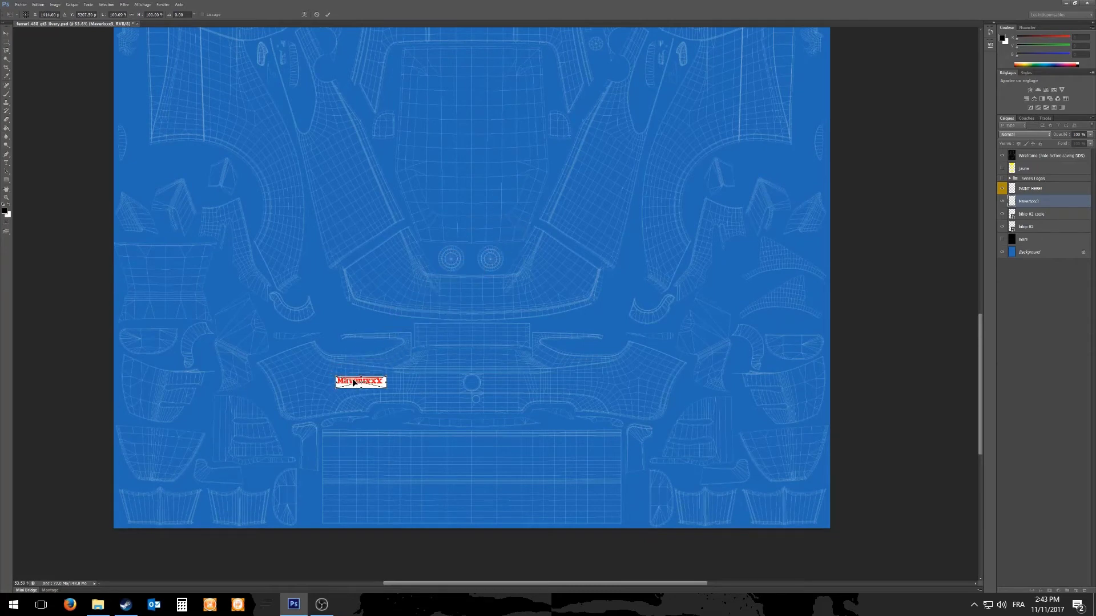
key("Return")
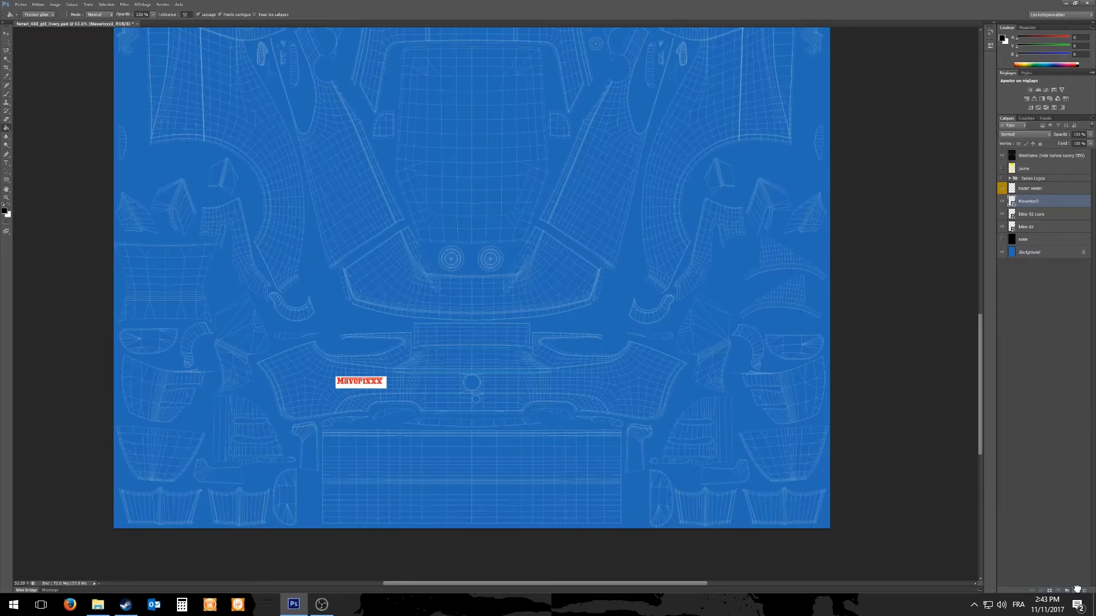
Duplicate the Maverixxx logo layer and move the copy straight across to the right half of the bumper.
left_click_drag(1077, 589, 1077, 591)
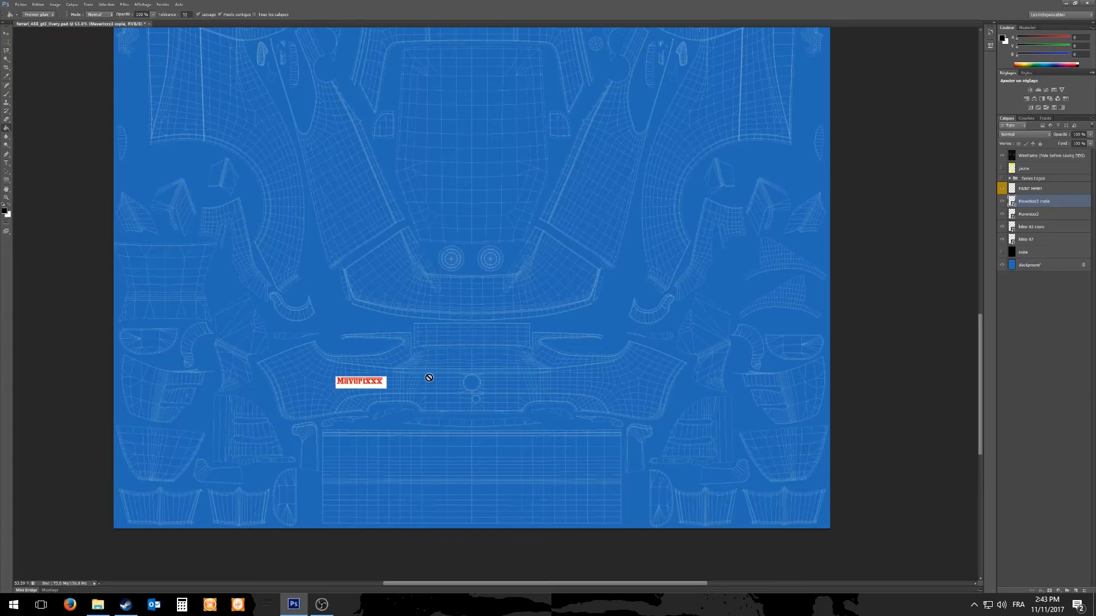
key("v")
left_click_drag(379, 382, 603, 382)
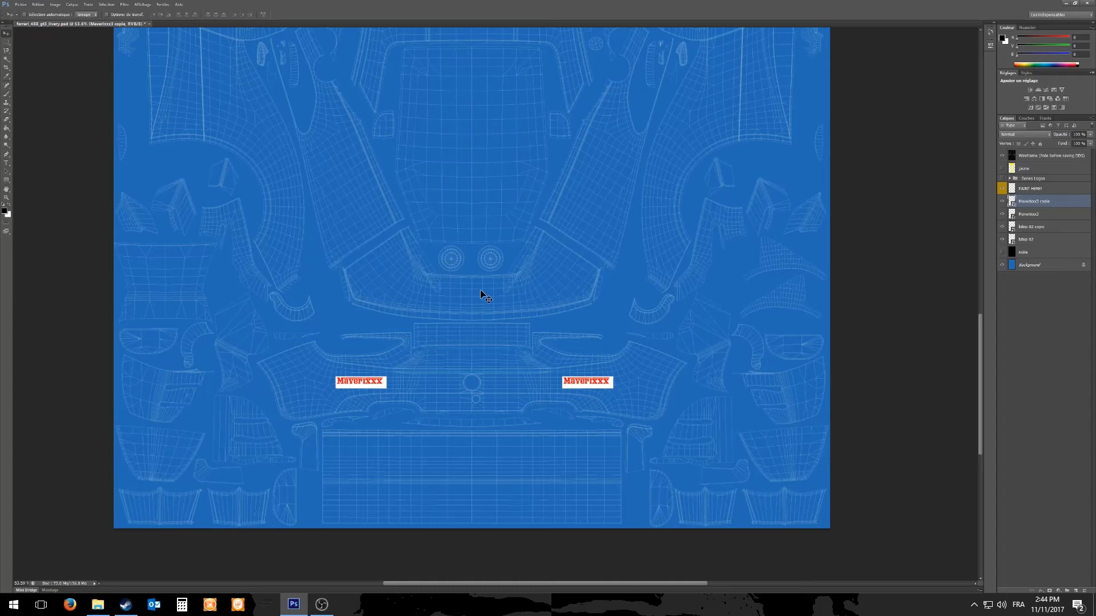
Show the noire and jaune layers, hide the Wireframe layer, and move jaune directly above noire, beneath the images and logos.
left_click(1003, 252)
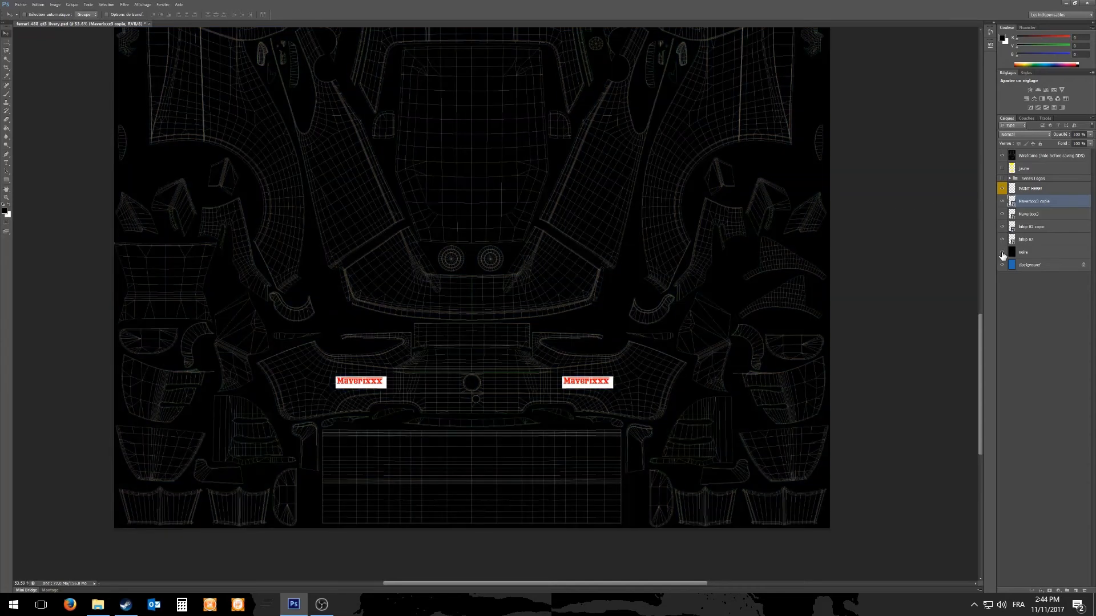
left_click(1002, 169)
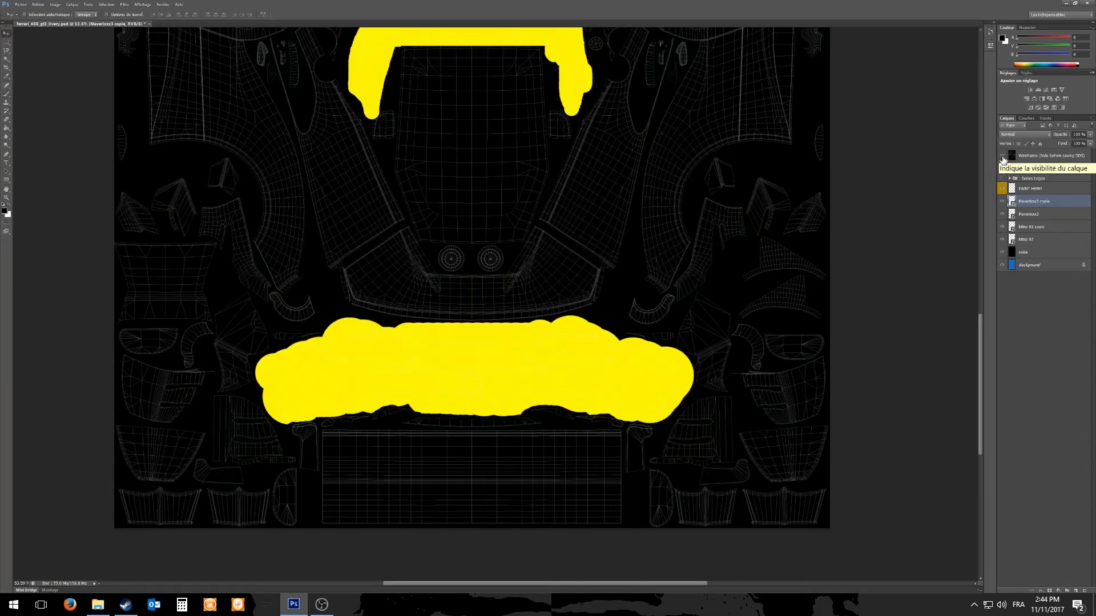
left_click(1002, 155)
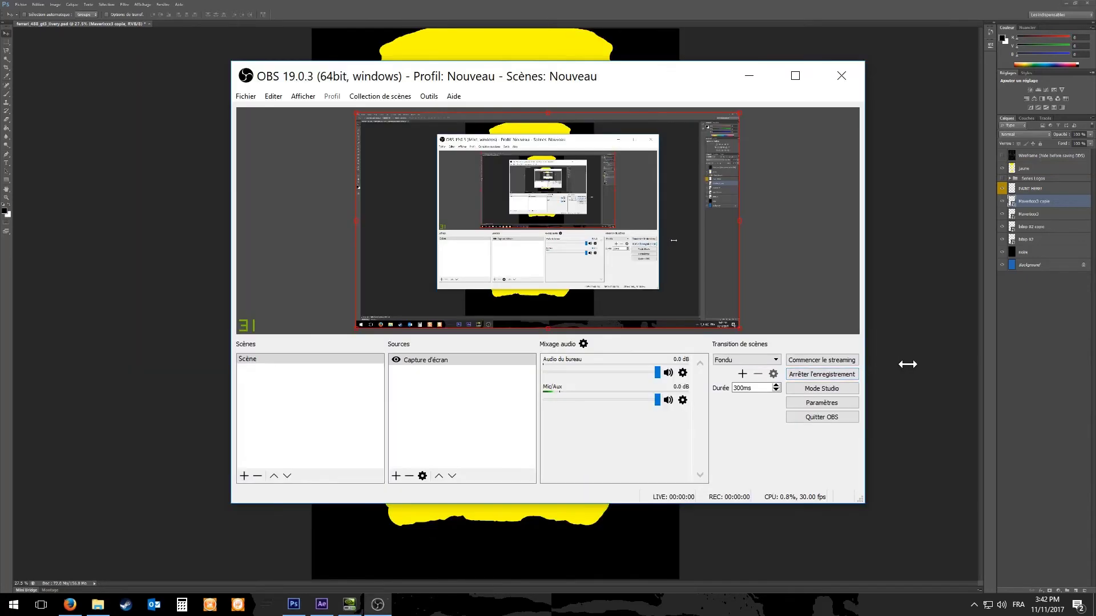
left_click(912, 370)
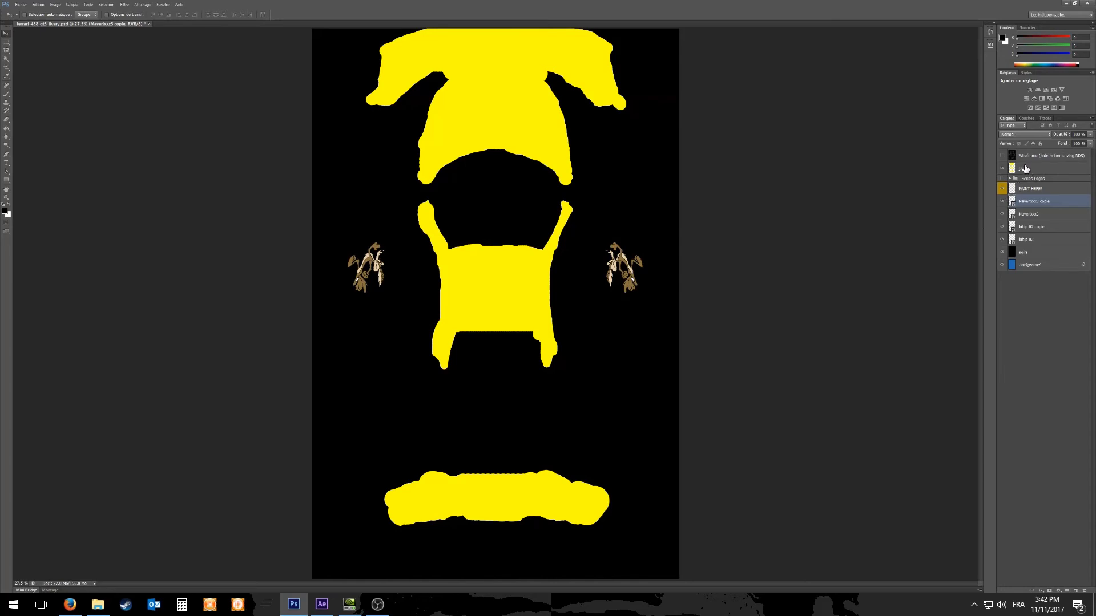
left_click_drag(1029, 171, 1023, 247)
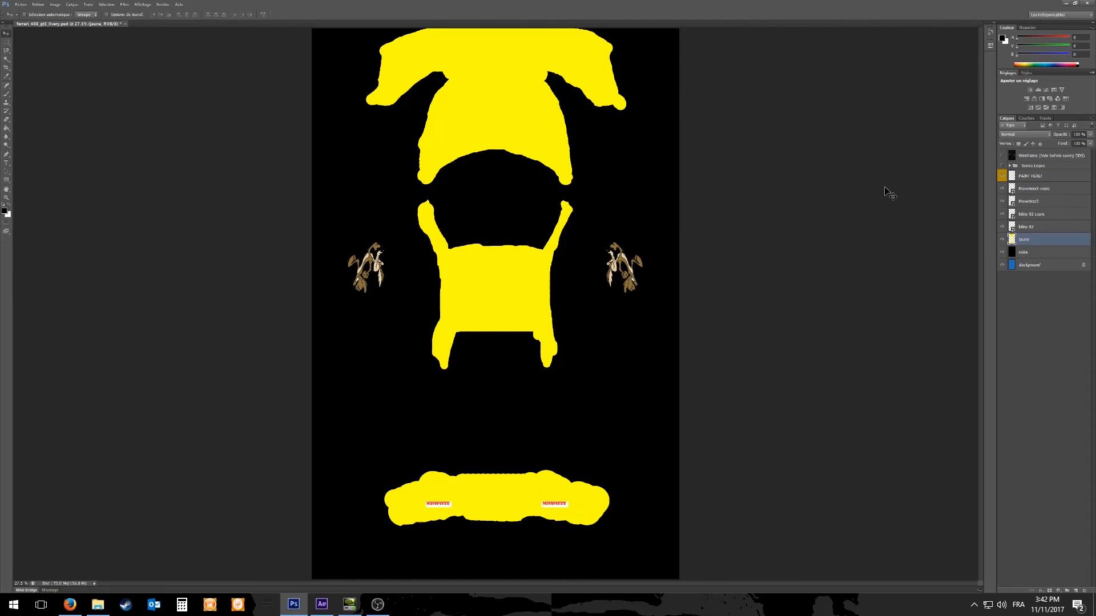
Save the livery as ferrari_488_gt3_livery.dds in D3D/DDS format in the final folder, using DXT1 without alpha and generated MIP maps.
left_click(23, 5)
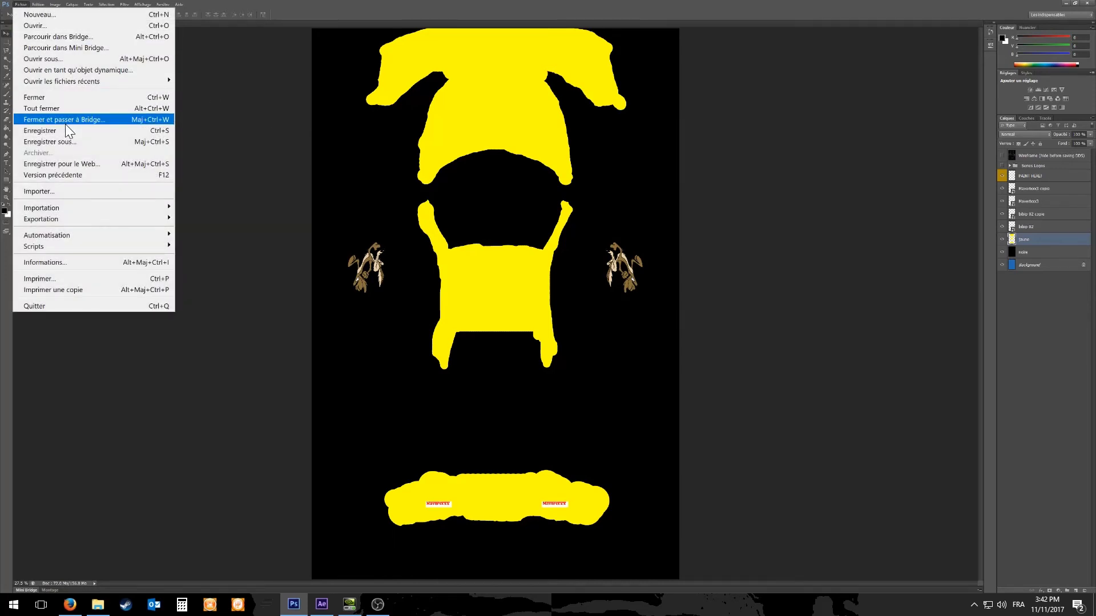
left_click(63, 141)
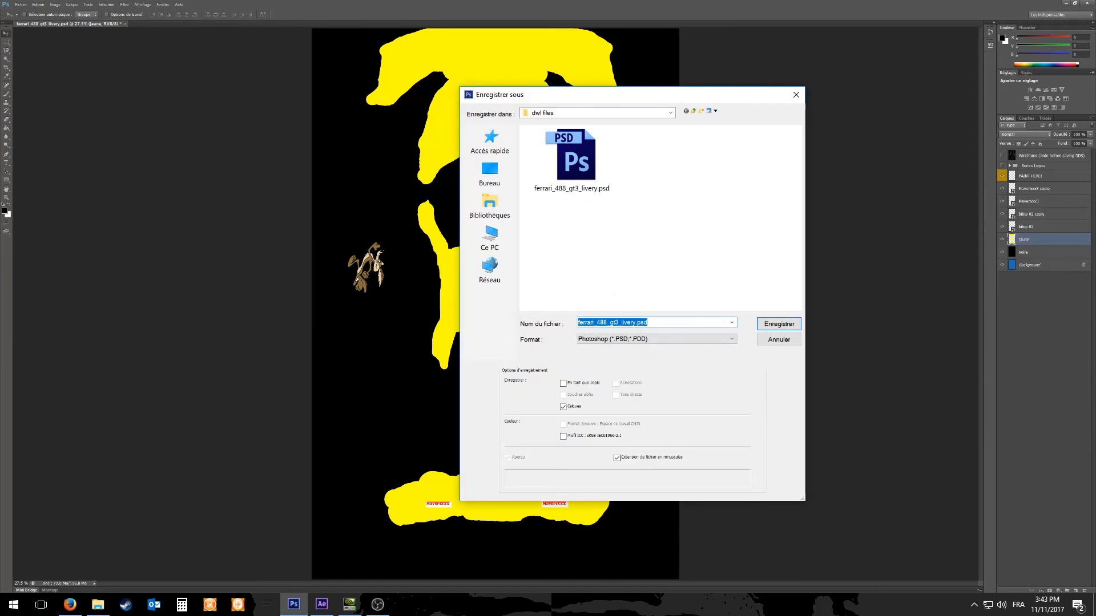
left_click(680, 341)
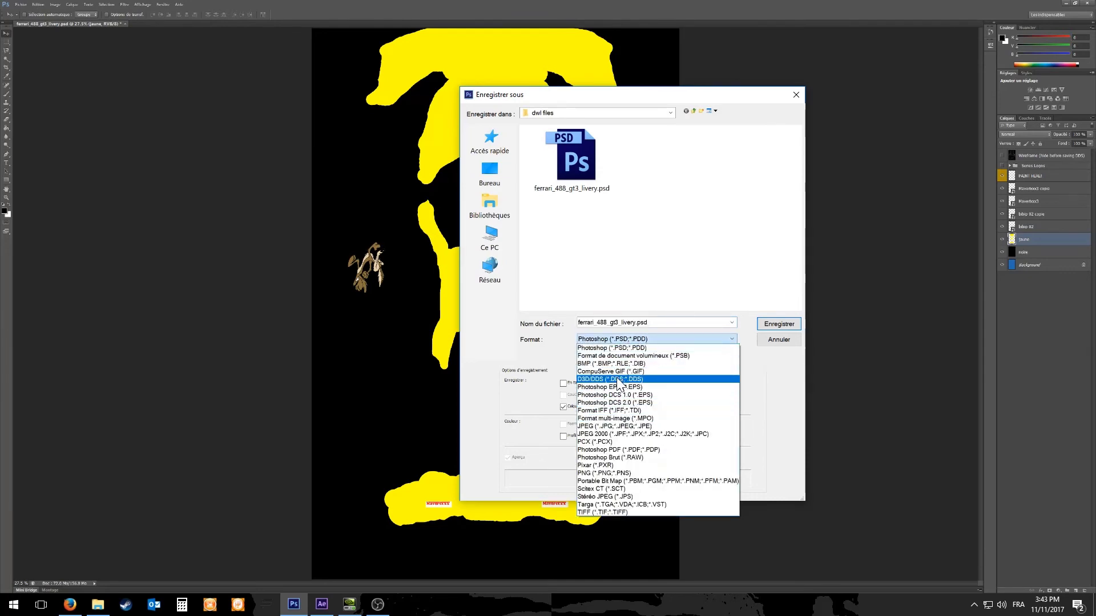
left_click(618, 379)
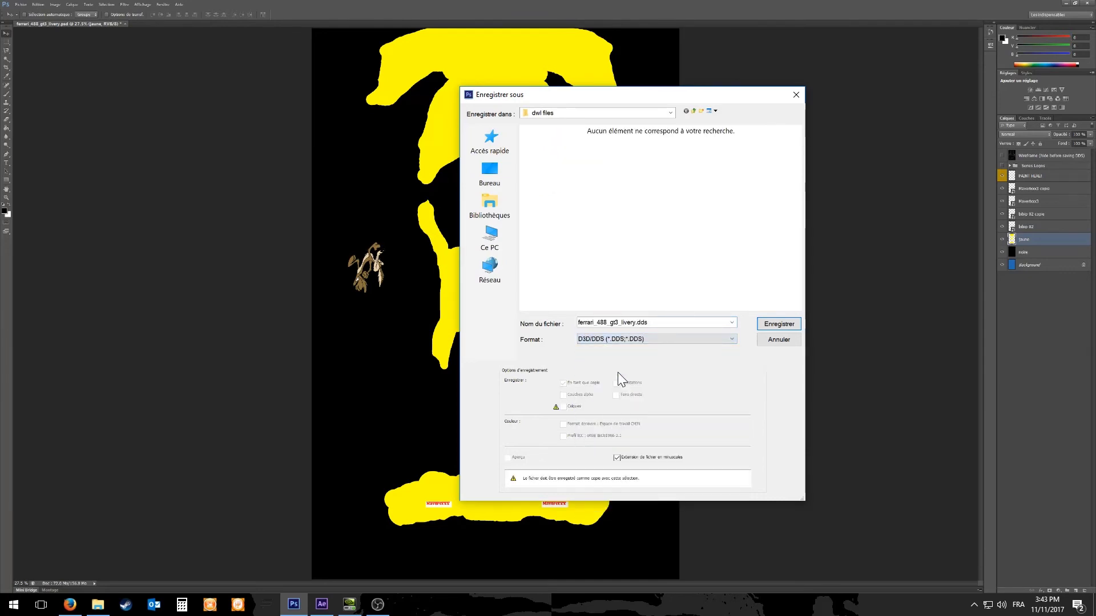
left_click(691, 111)
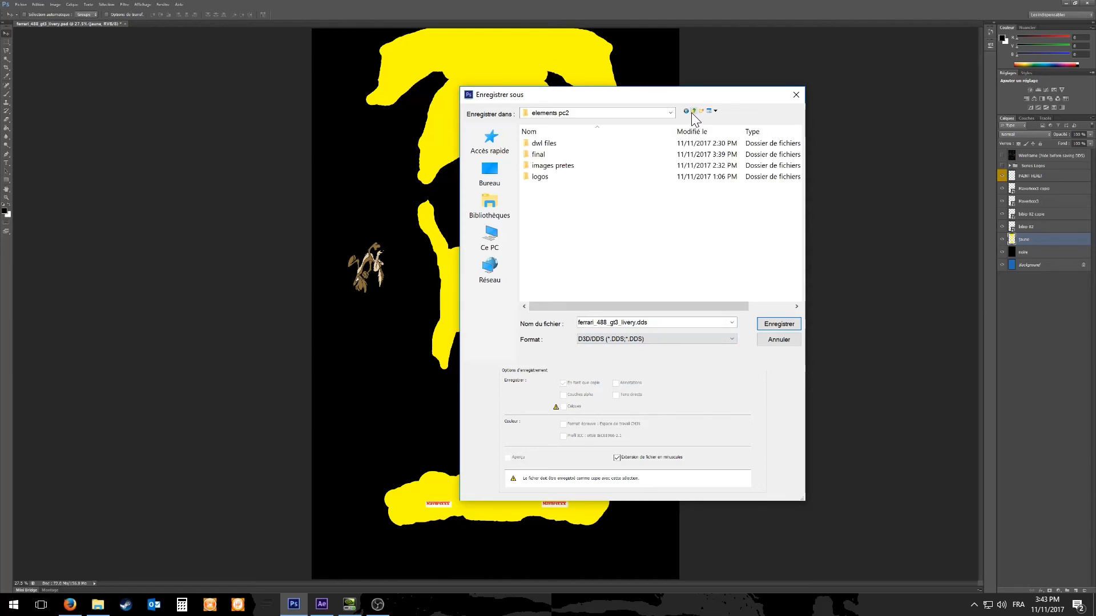
double_click(560, 154)
left_click(782, 325)
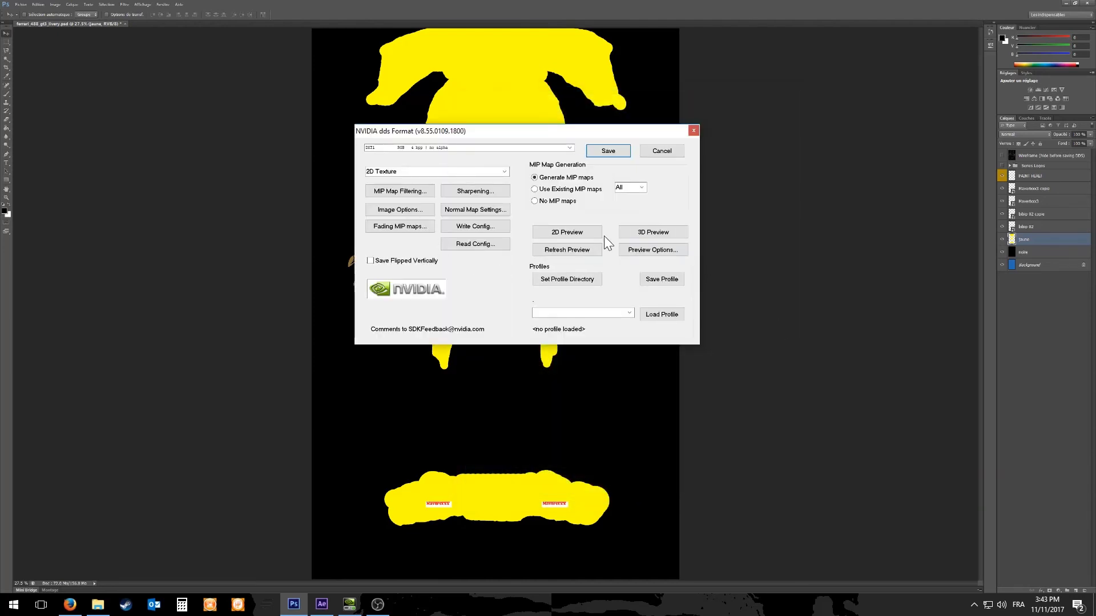
left_click(605, 149)
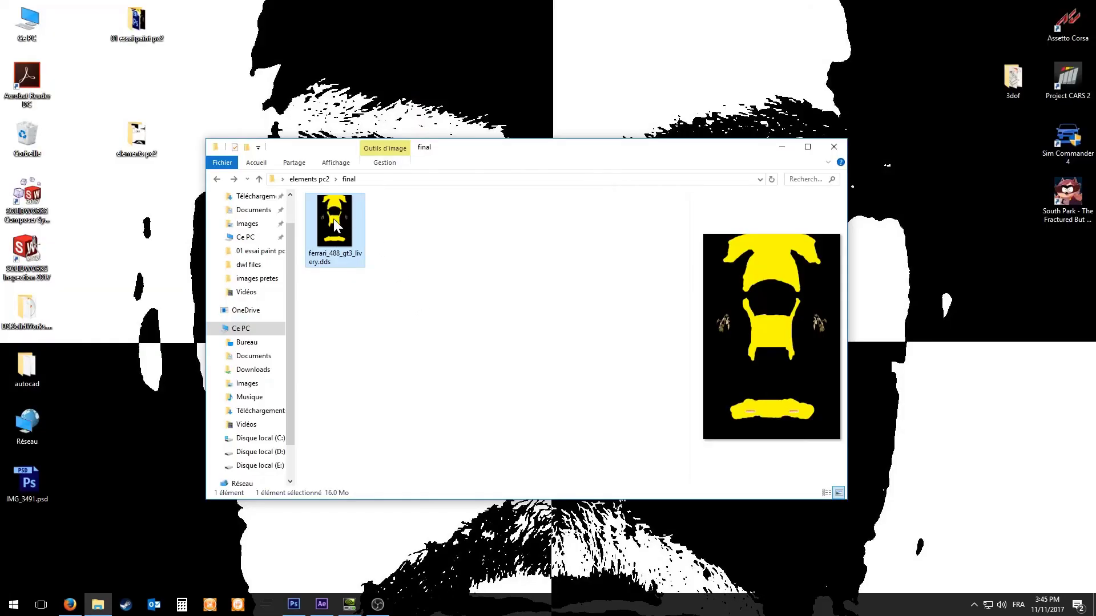
Copy ferrari_488_gt3_livery.dds from the final folder and go to Program Files (x86)\Steam\steamapps\common on drive C.
right_click(334, 219)
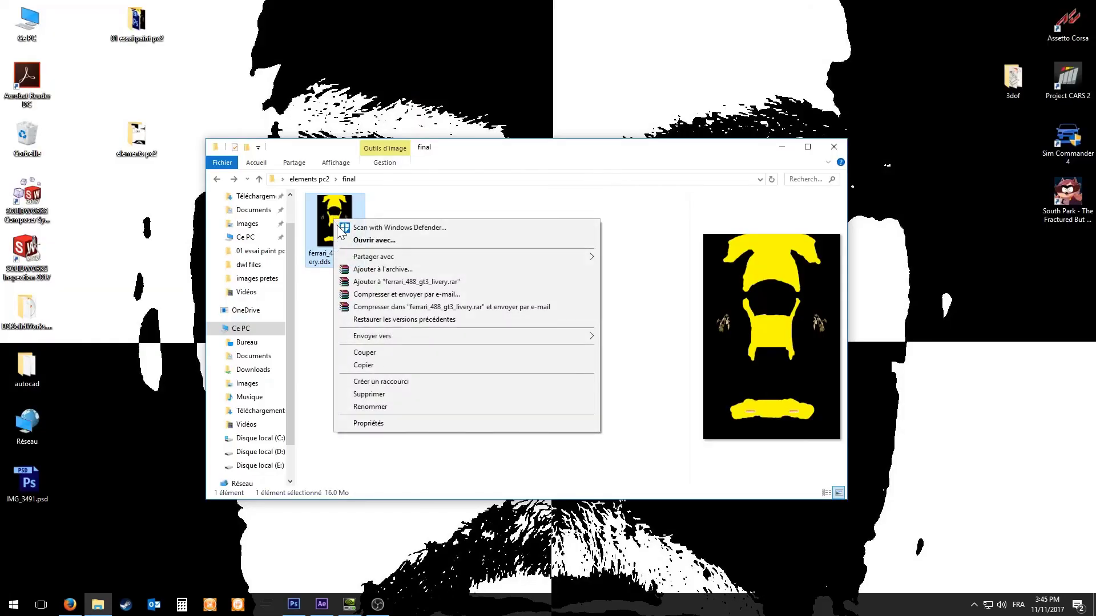
left_click(395, 366)
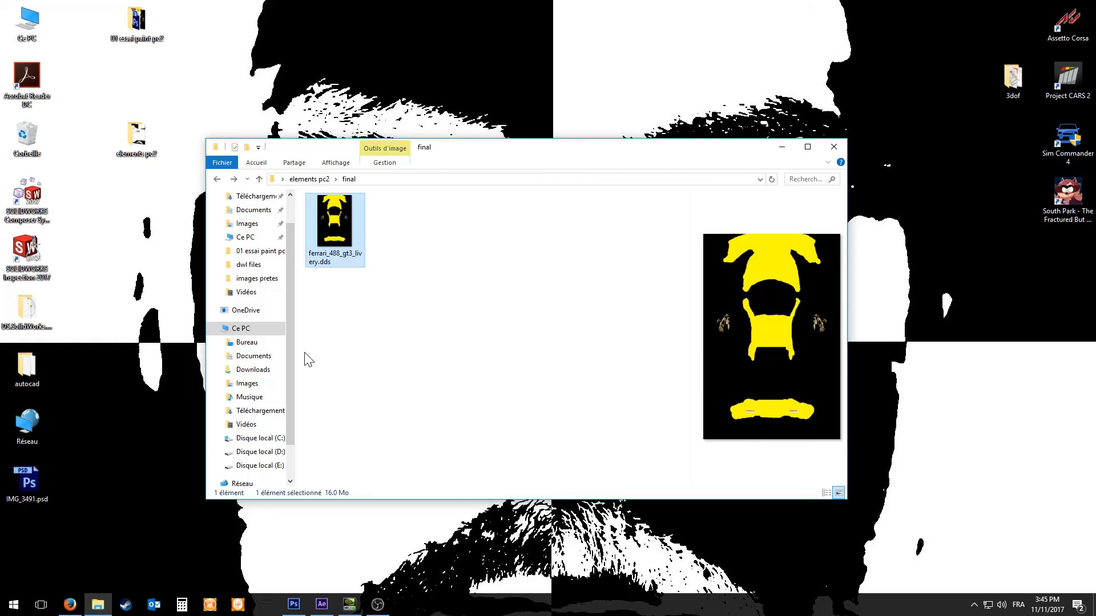
key("alt+Left")
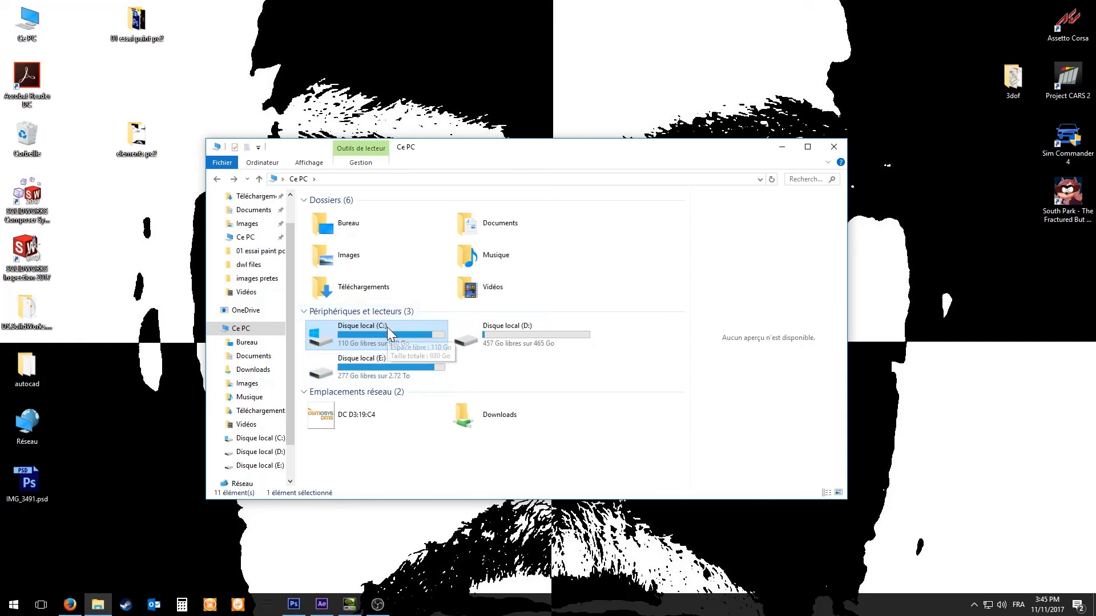
double_click(387, 327)
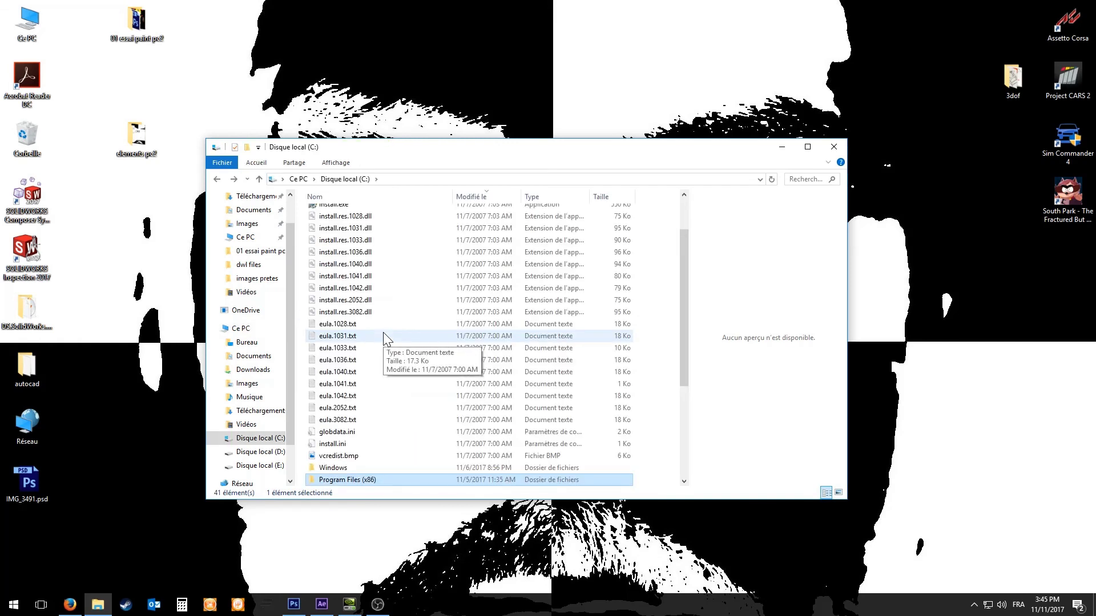
key("Return")
double_click(380, 348)
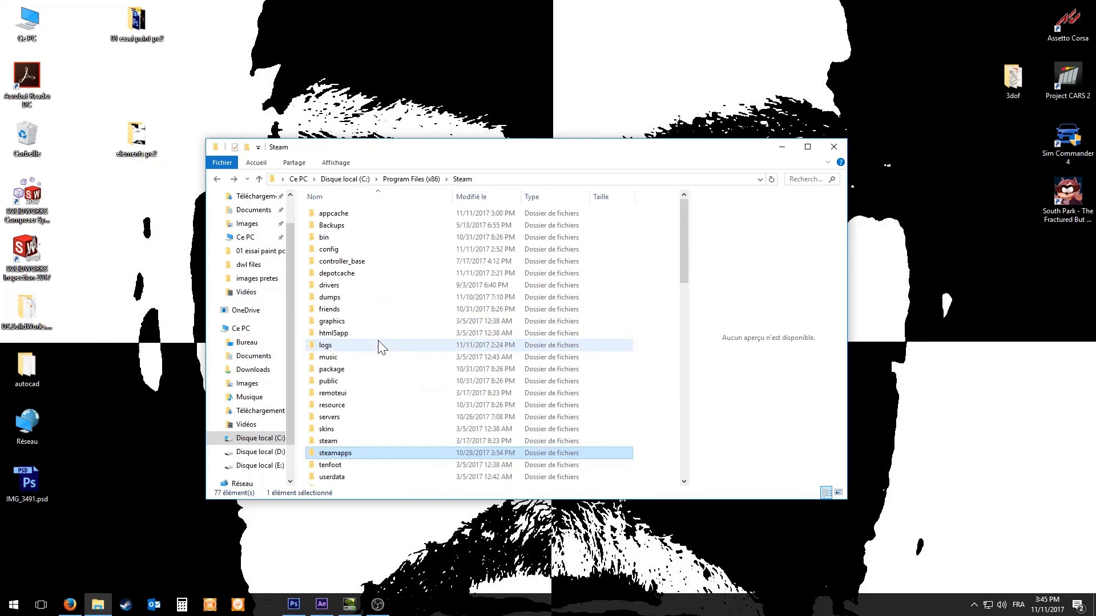
key("Return")
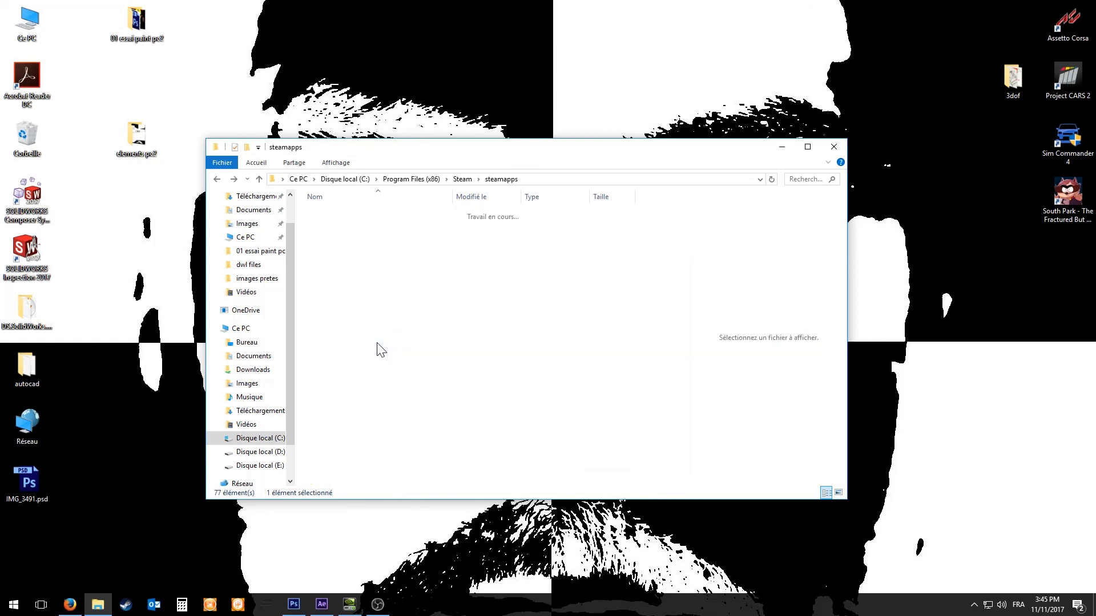
key("Return")
type("proj")
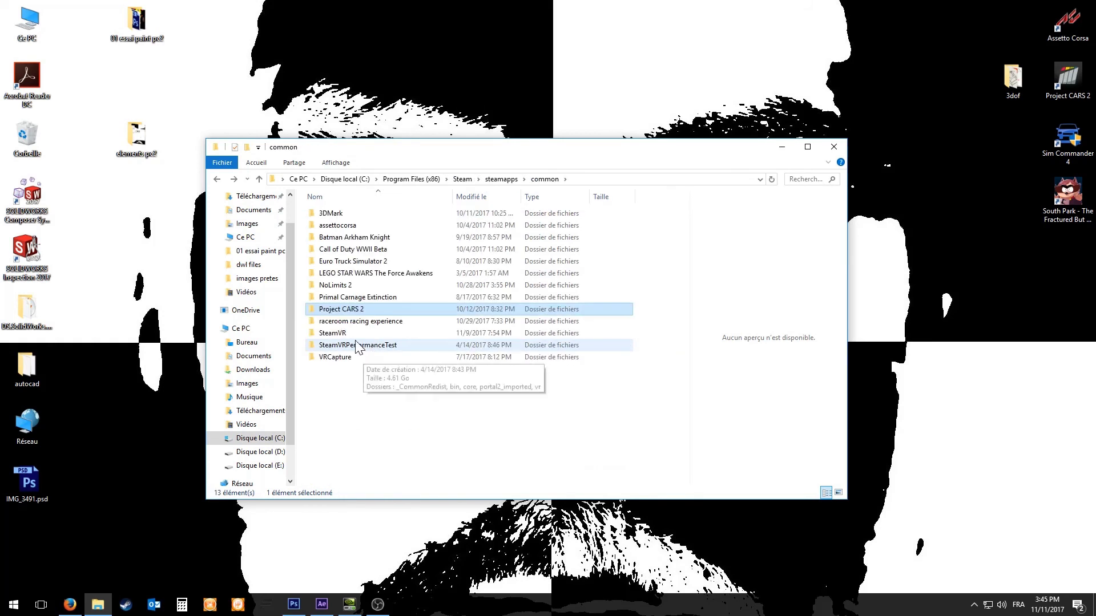
Open the CustomLiveries folder inside Project CARS 2\Vehicles\Textures.
key("Return")
type("v")
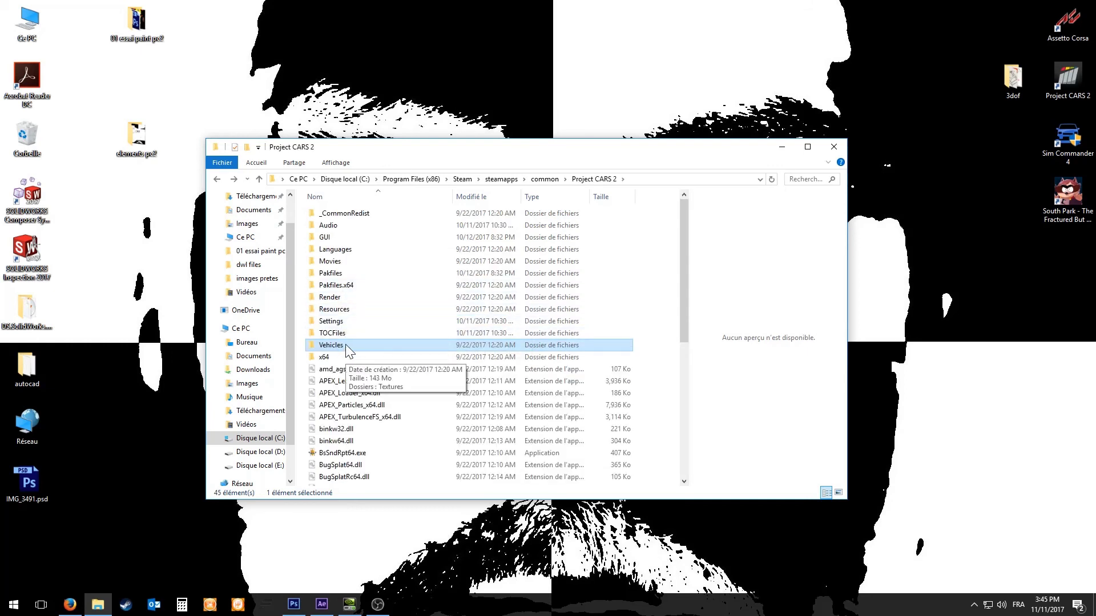
key("Return")
double_click(336, 214)
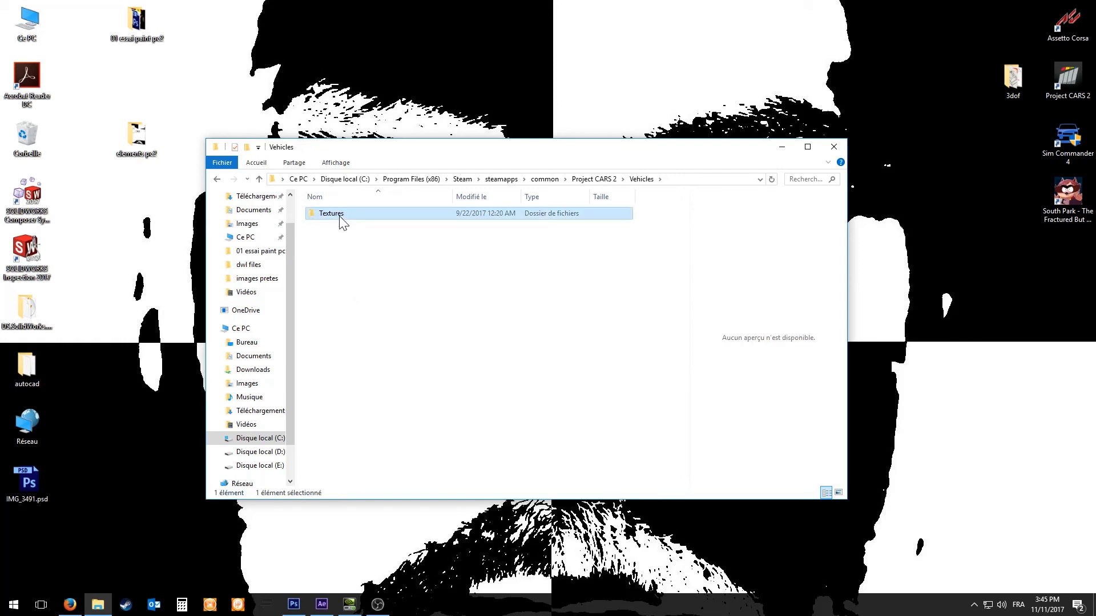
double_click(340, 218)
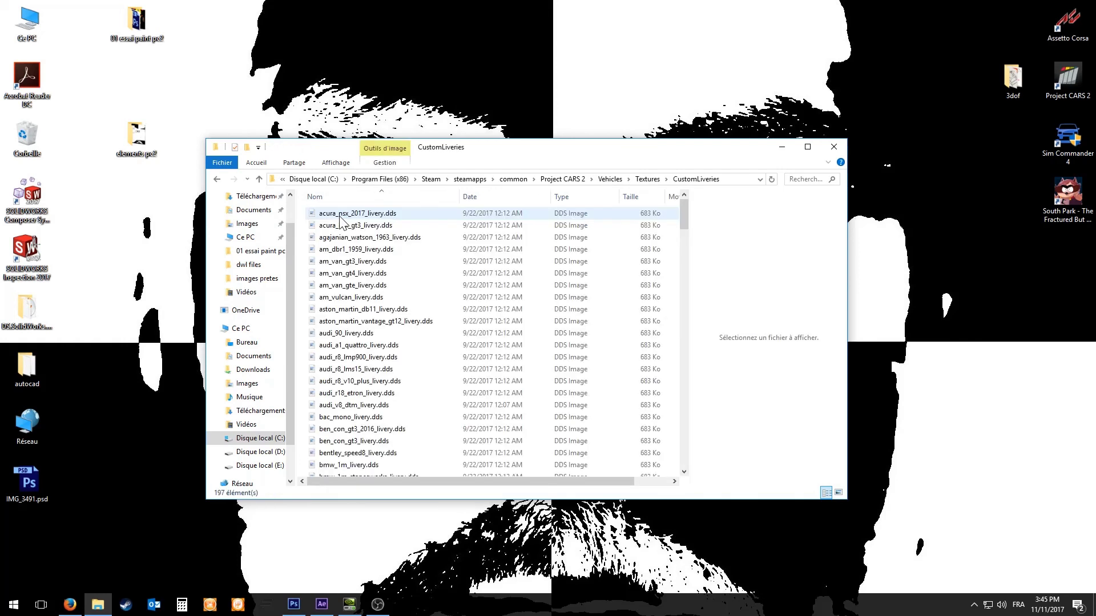
Rename the original ferrari_488_gt3_livery.dds2 in CustomLiveries as ferrari_488_gt3_livery.dds.
scroll(363, 354, "down", 1)
scroll(363, 354, "down", 7)
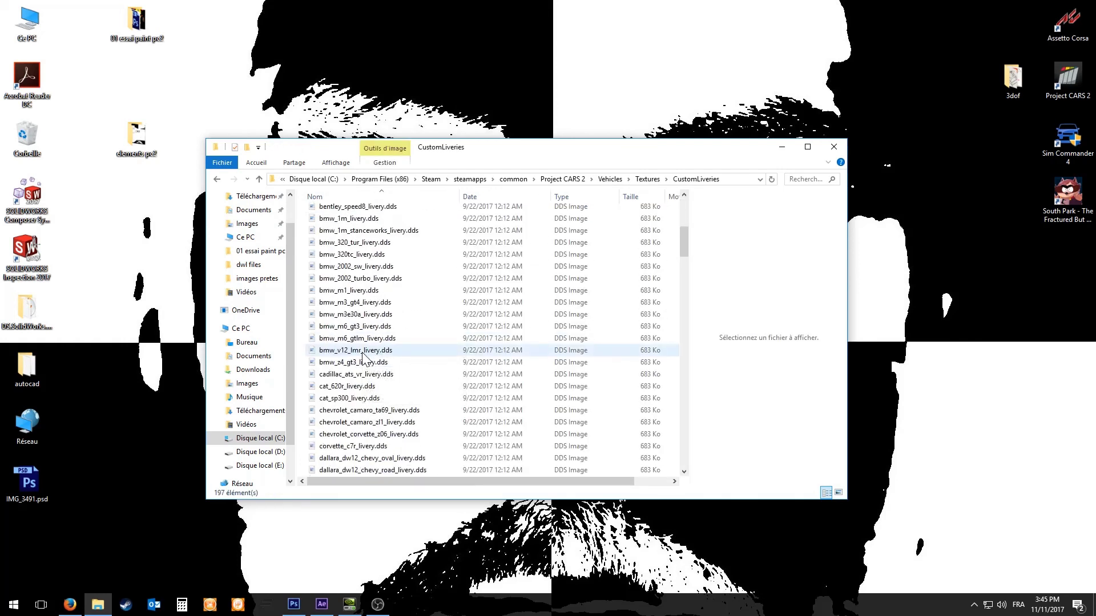
scroll(363, 357, "down", 3)
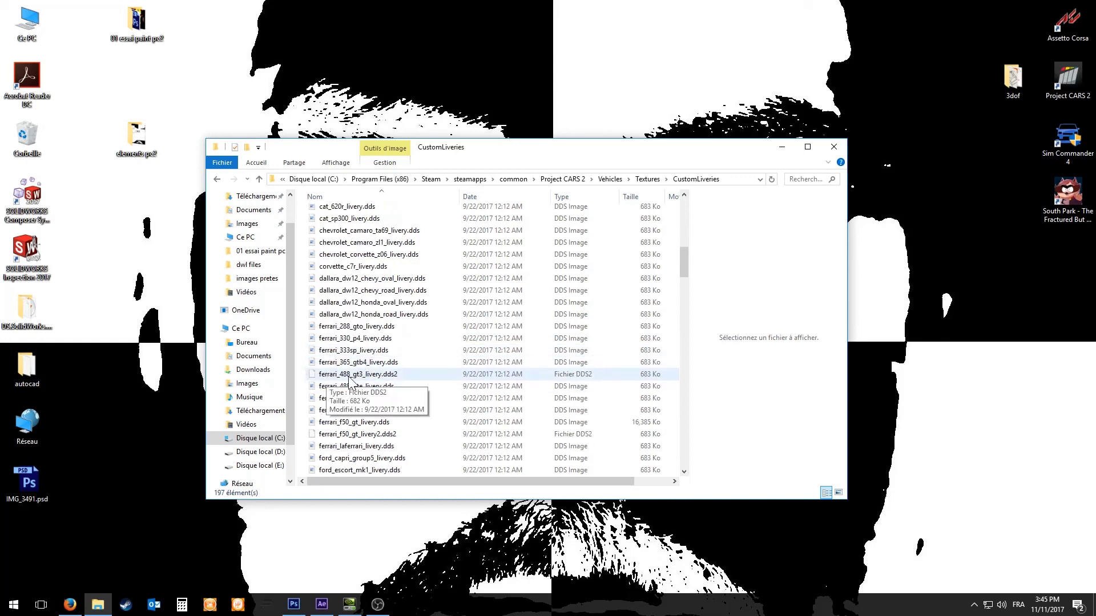
left_click(353, 376)
left_click(397, 375)
left_click(398, 374)
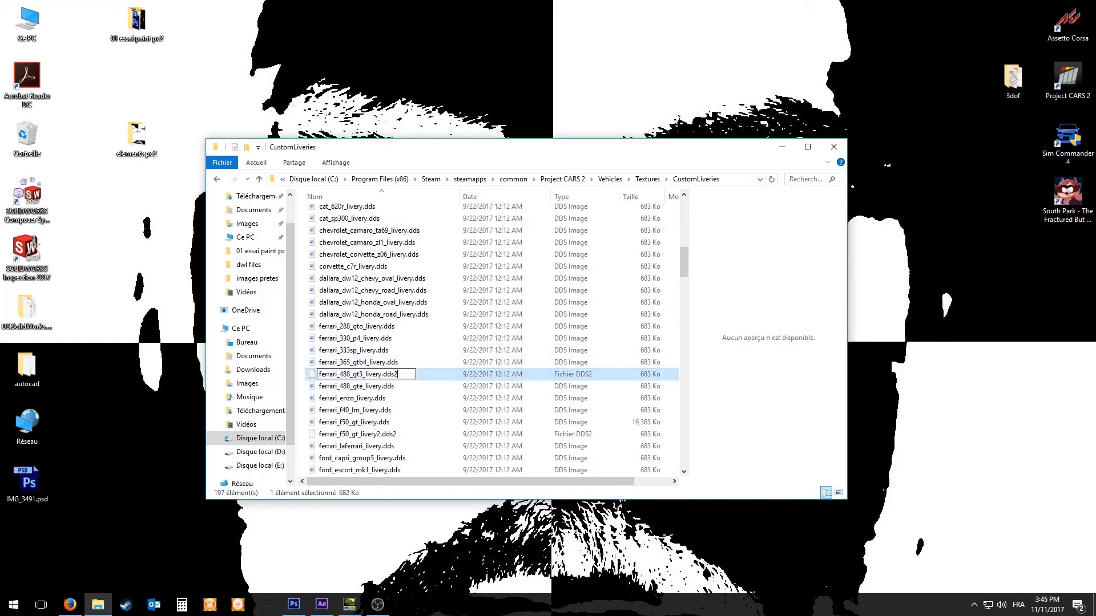
key("BackSpace")
key("Return")
key("Return")
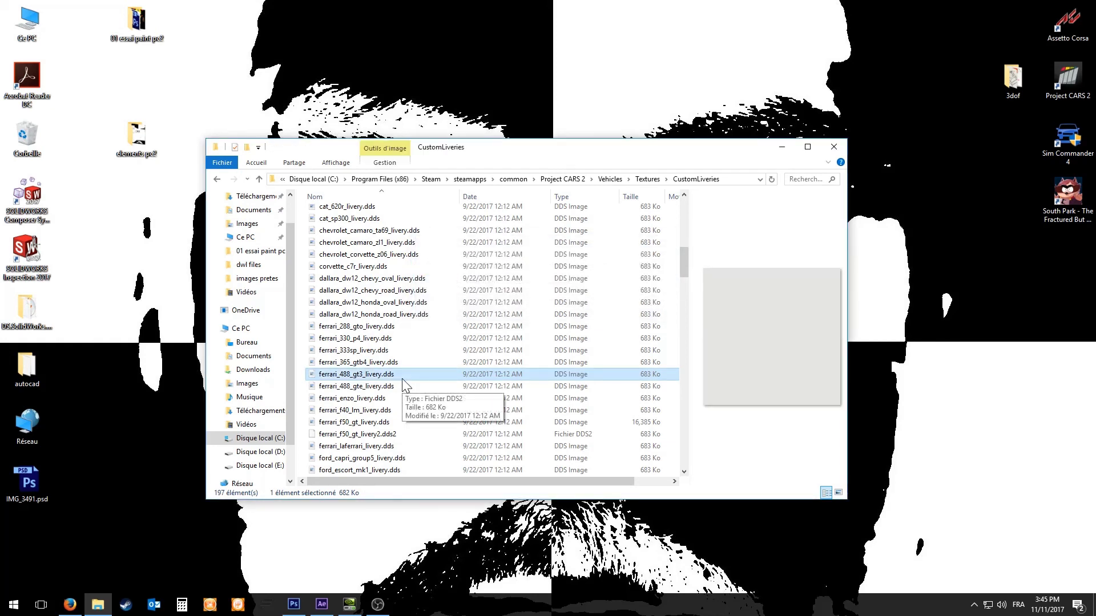
Rename the original Ferrari 488 GT3 livery as ferrari_488_gt3_livery.dds2 and paste the copied custom livery into CustomLiveries.
left_click(388, 375)
key("End")
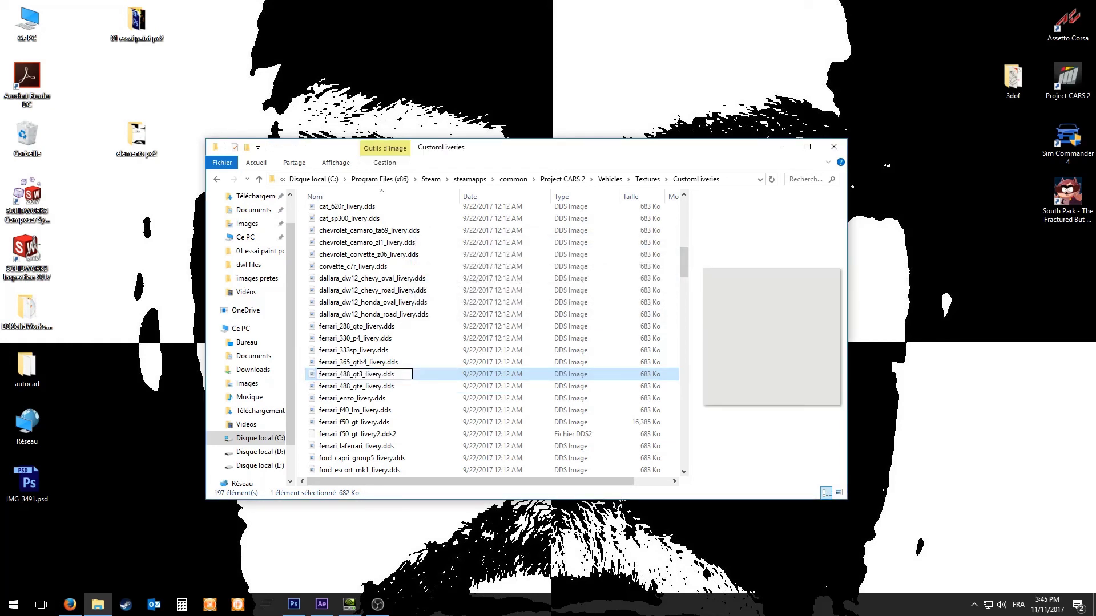
type("2")
key("Return")
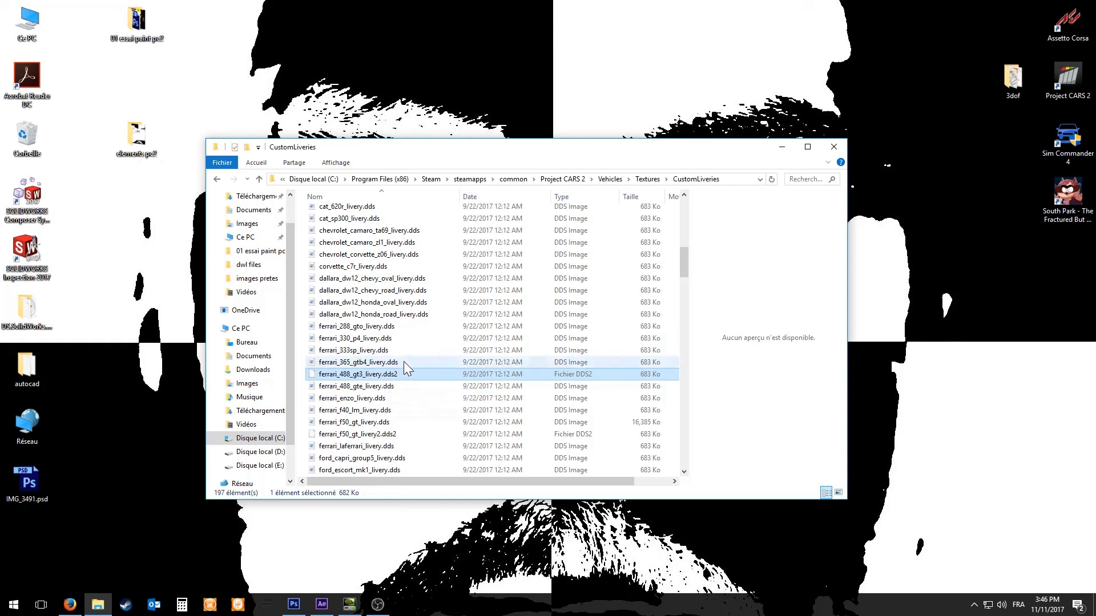
right_click(431, 359)
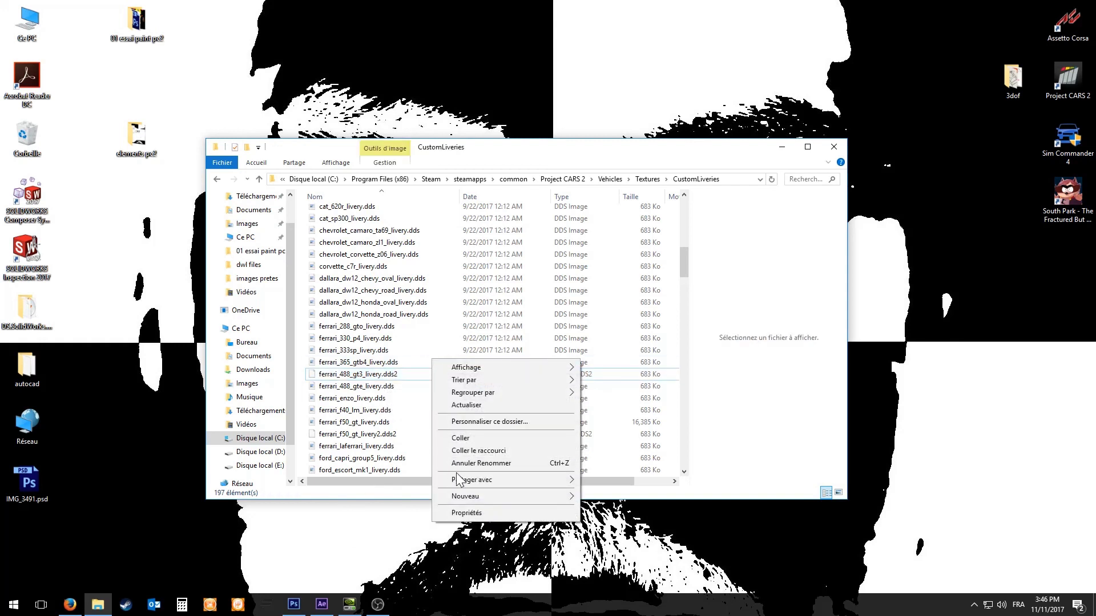
left_click(466, 436)
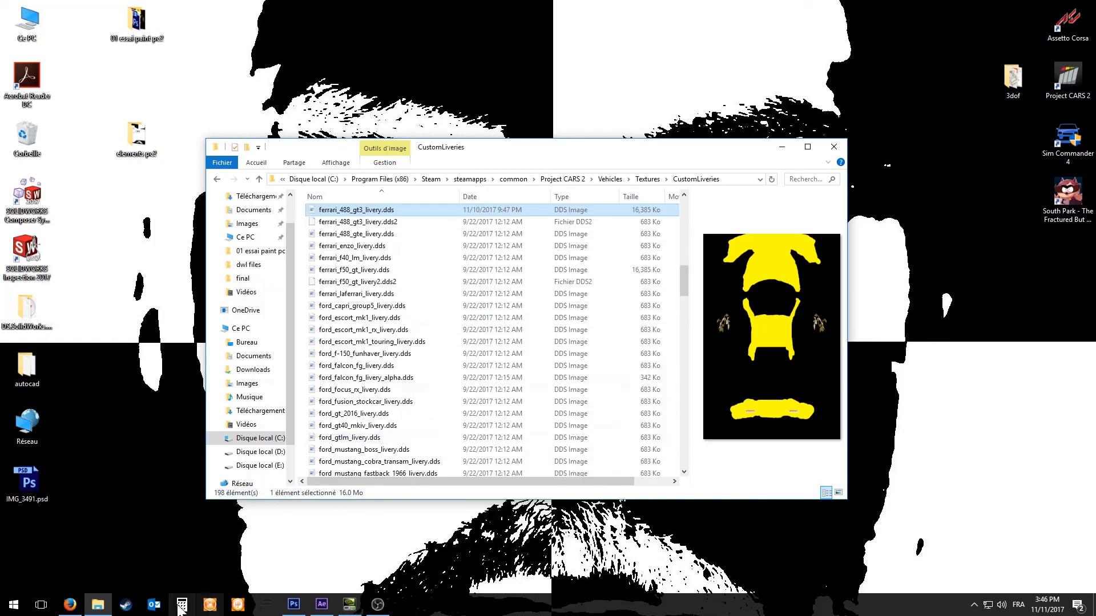
Switch to Steam and launch Project CARS 2 from the game library.
left_click(125, 604)
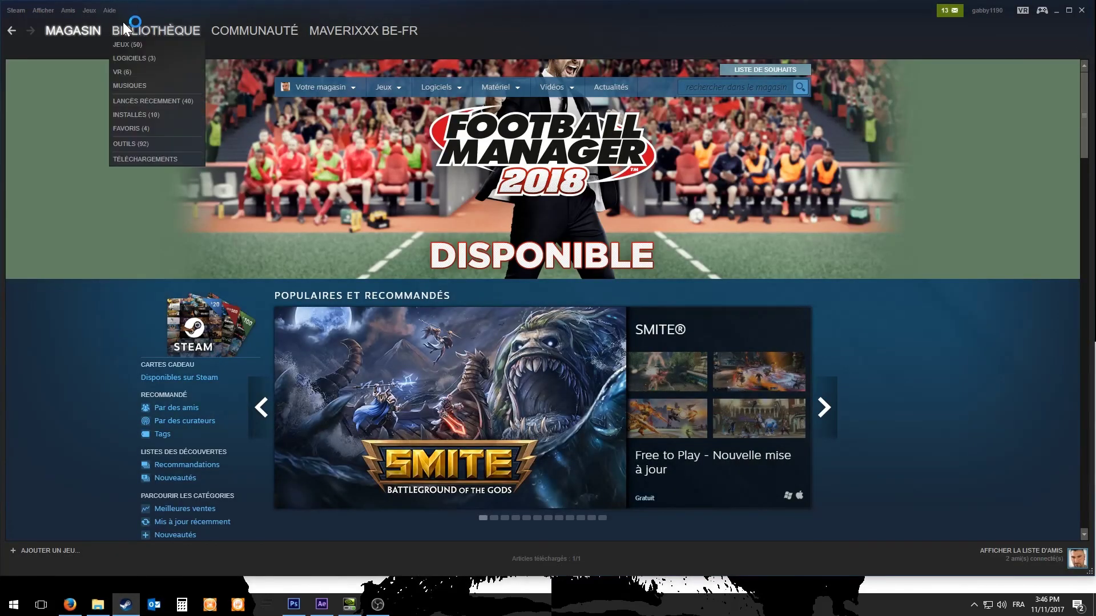
left_click(128, 29)
double_click(34, 108)
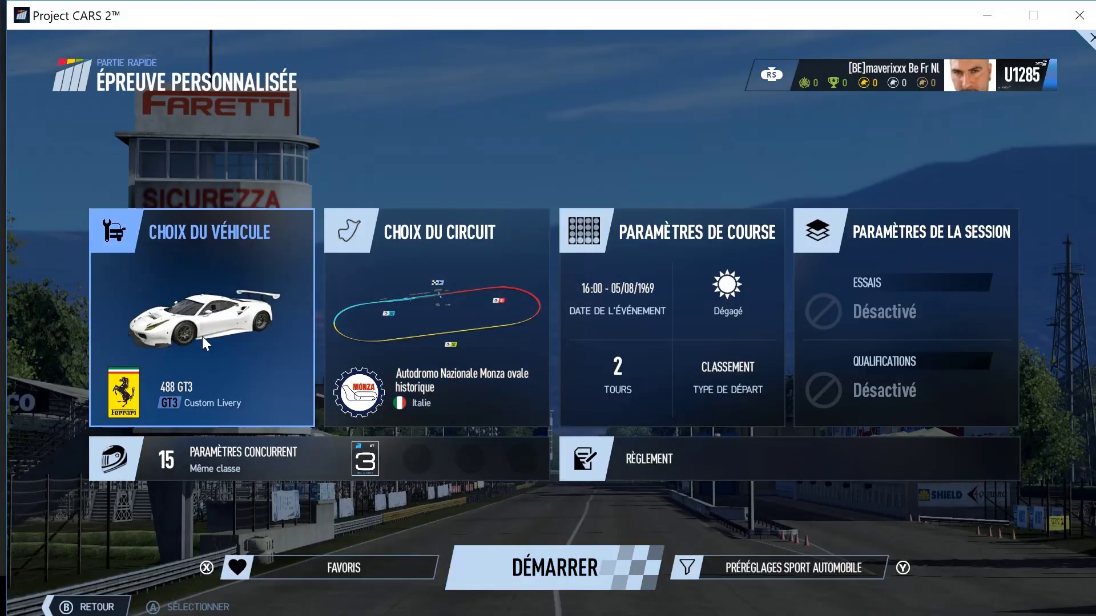
Choose the Ferrari 488 GT3 as the vehicle and give it the custom livery (Livrée personnalisée).
left_click(163, 341)
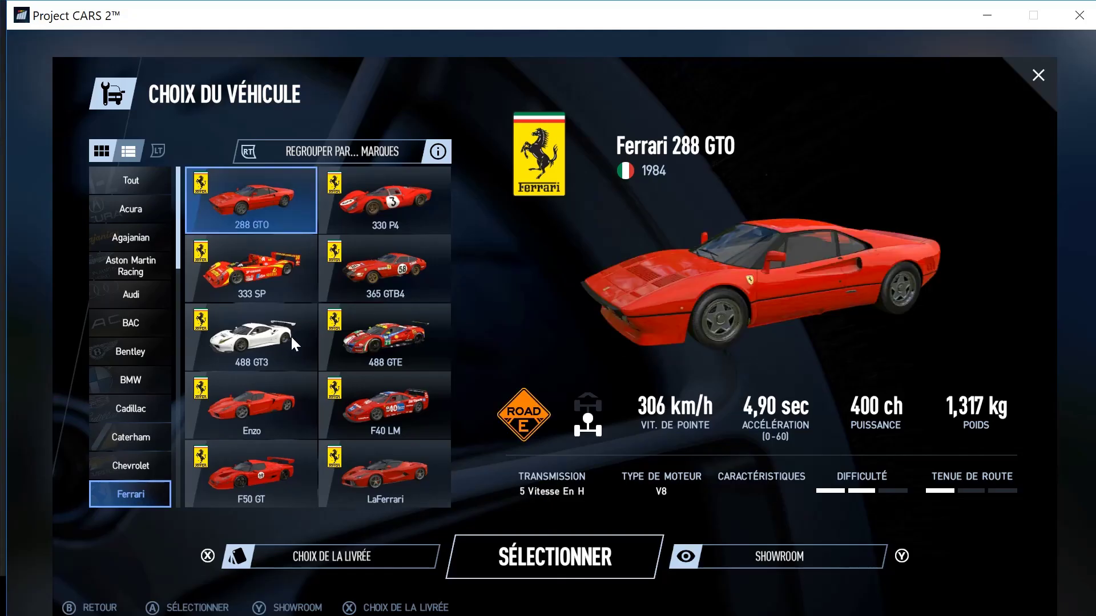
left_click(273, 337)
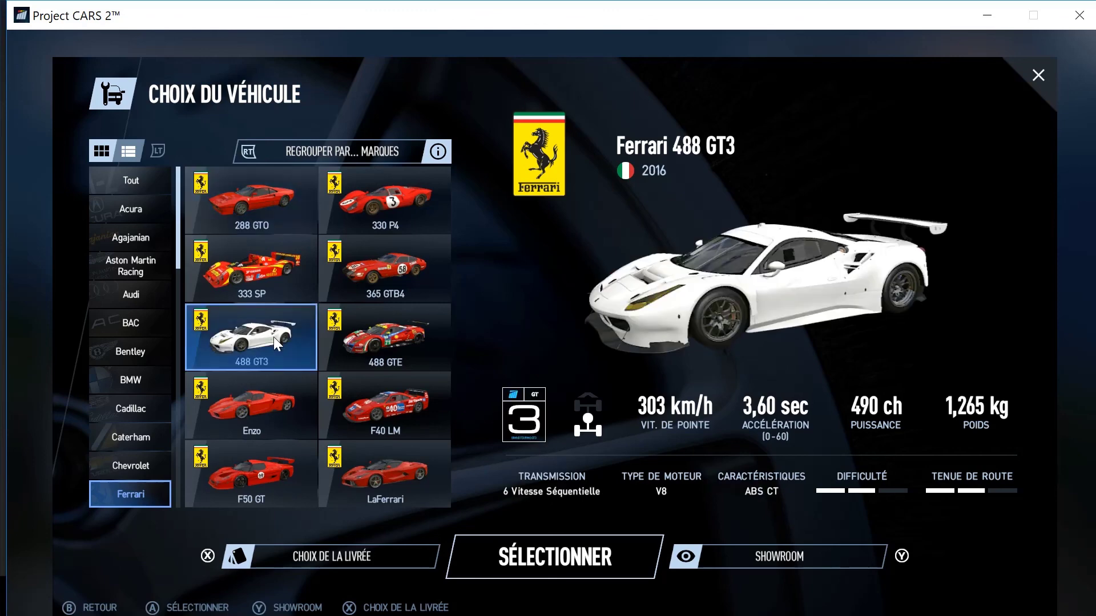
left_click(318, 559)
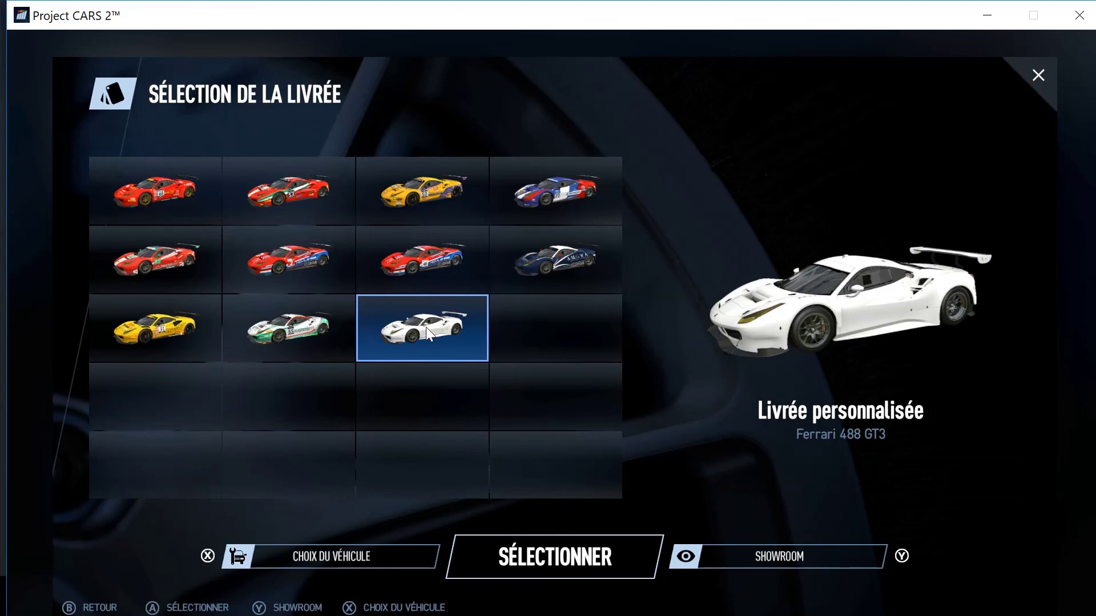
left_click(529, 566)
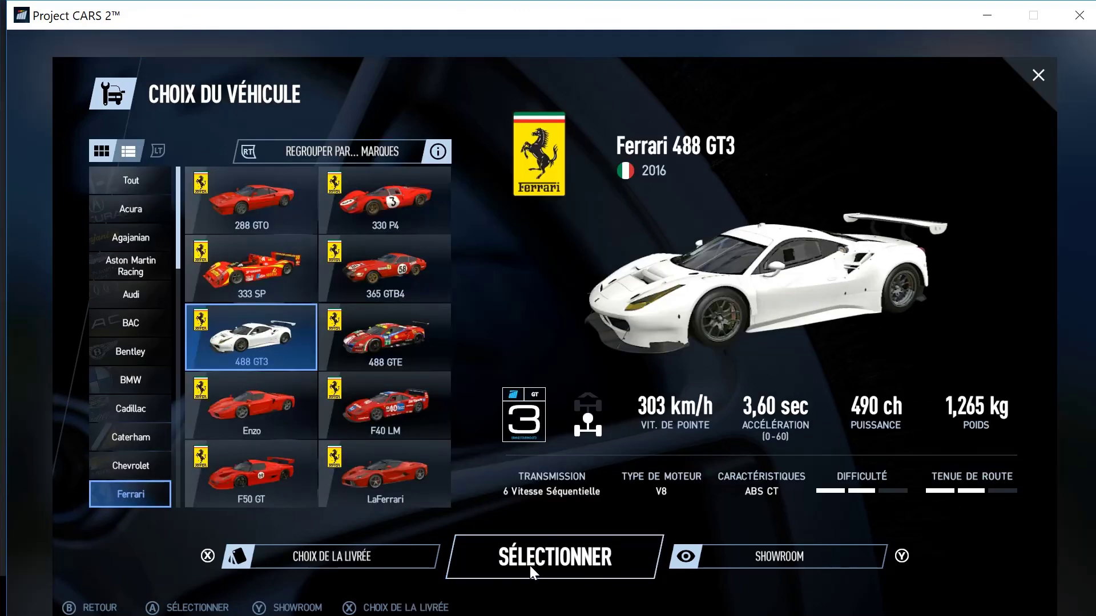
Inspect the custom-liveried Ferrari 488 GT3 in the showroom and close the game and the Steam window.
left_click(785, 561)
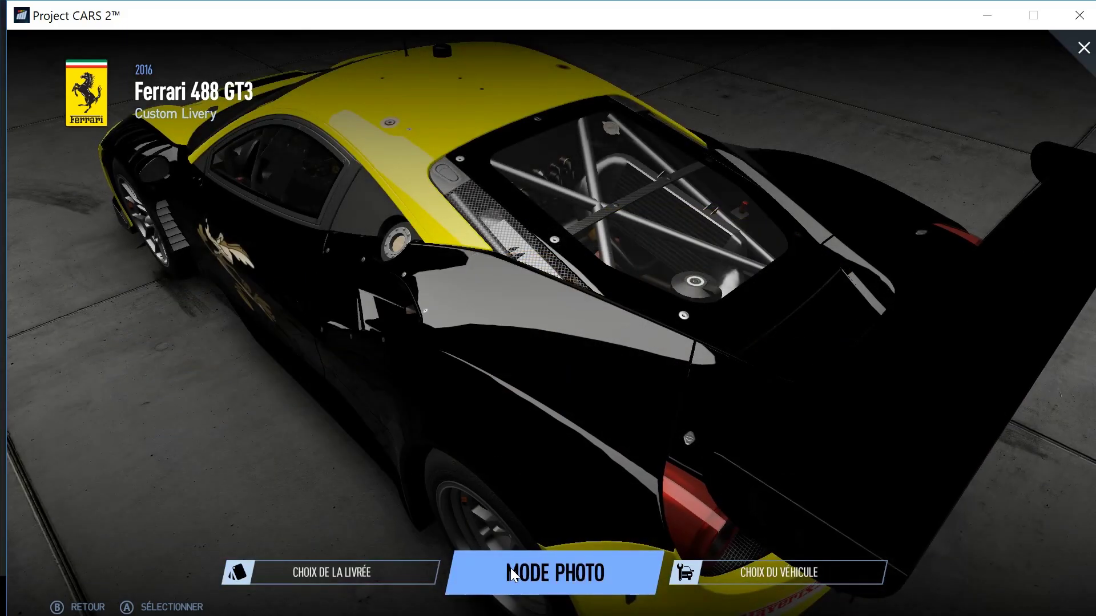
left_click(1079, 15)
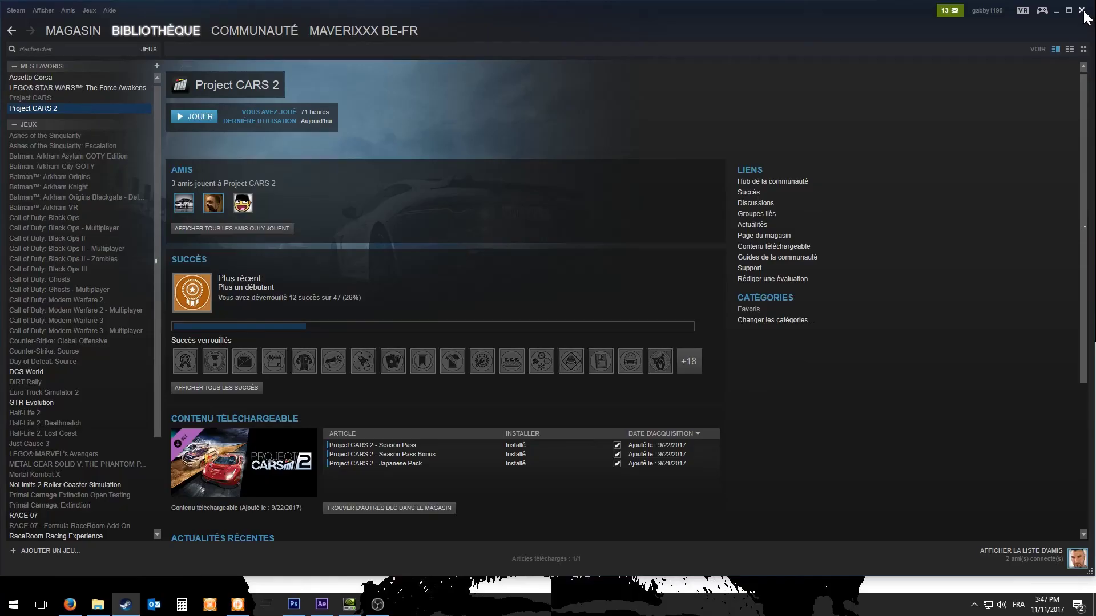
left_click(1082, 12)
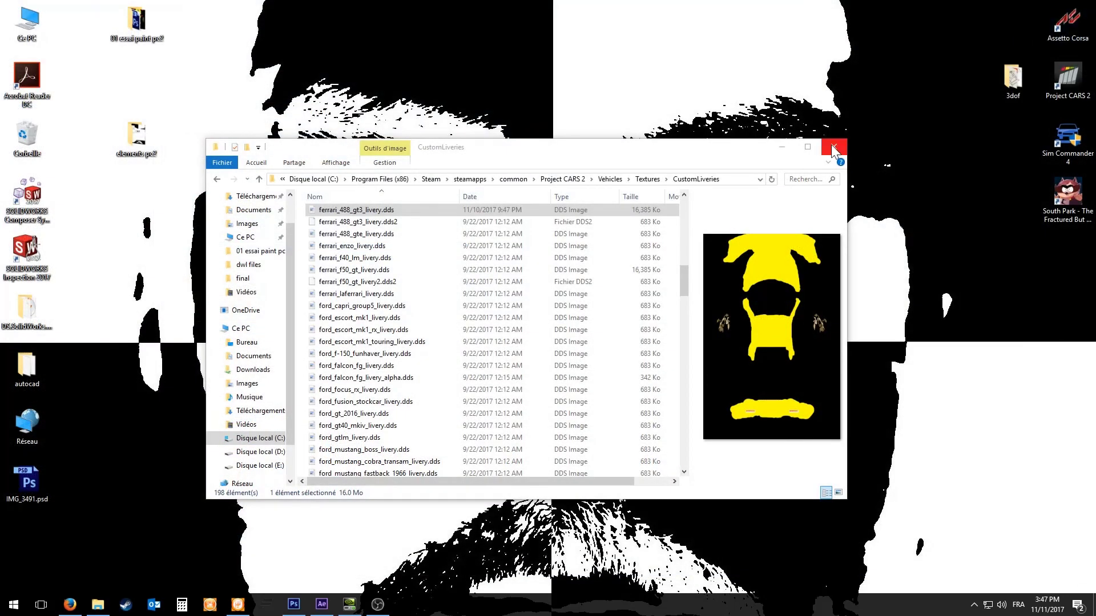